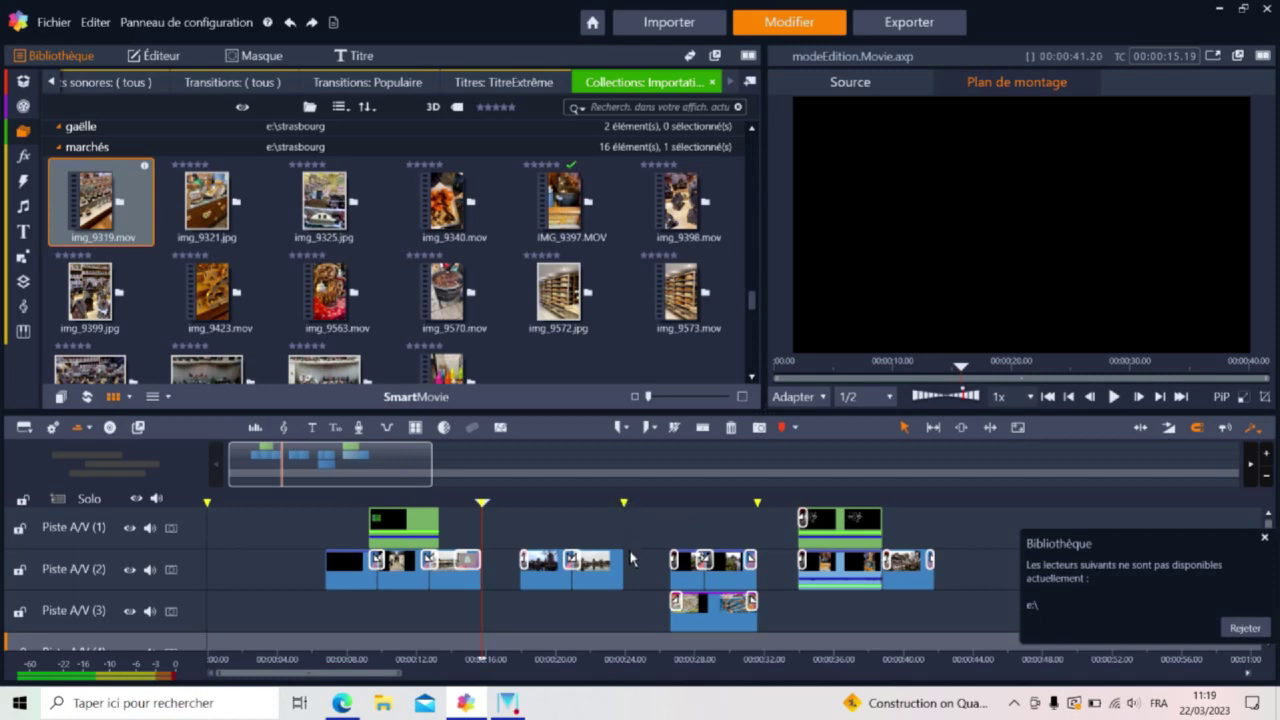
Close the gap before the third clip group on Piste A/V (2) with Combler l'écart, and undo it
left_click_drag(613, 580, 674, 580)
right_click(647, 580)
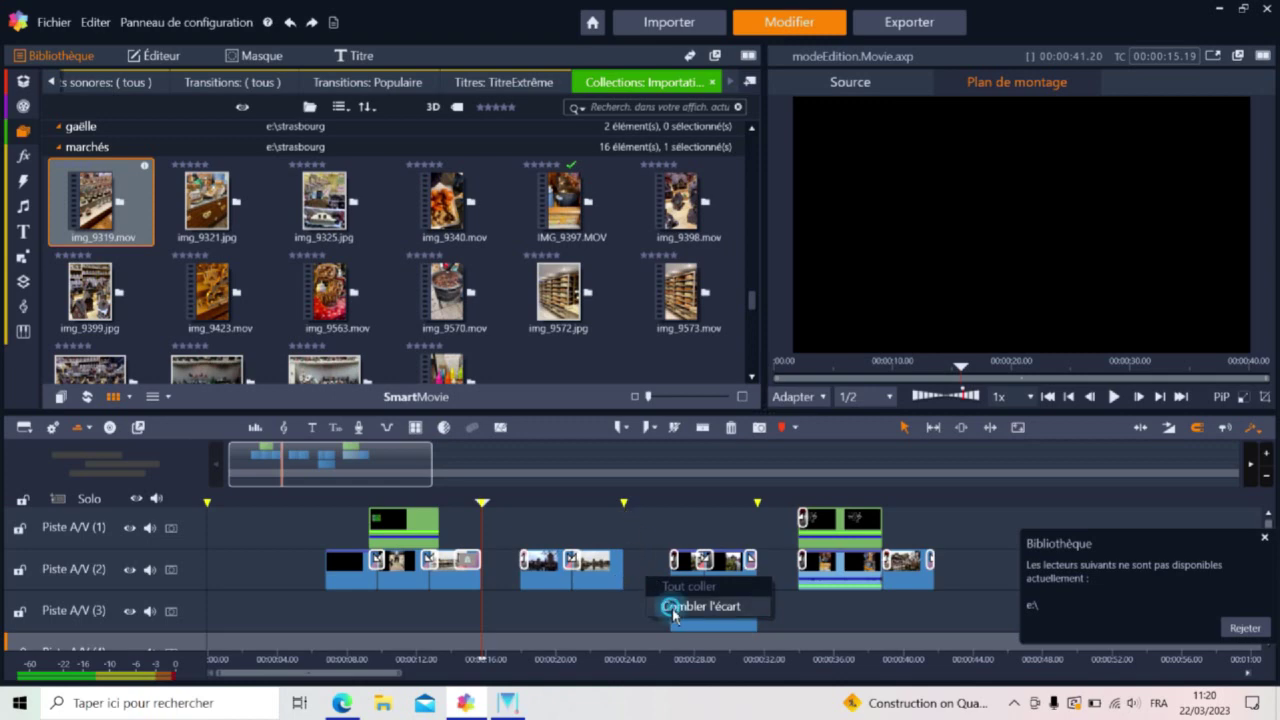
left_click(673, 614)
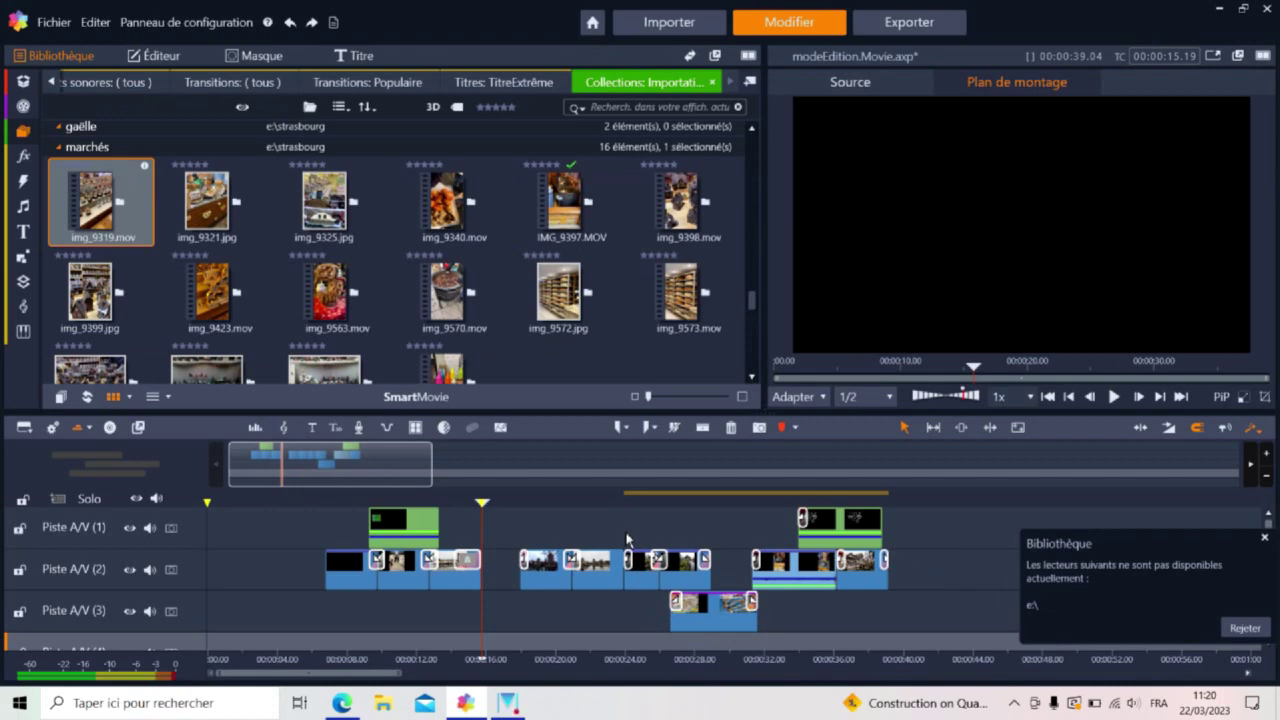
left_click(289, 22)
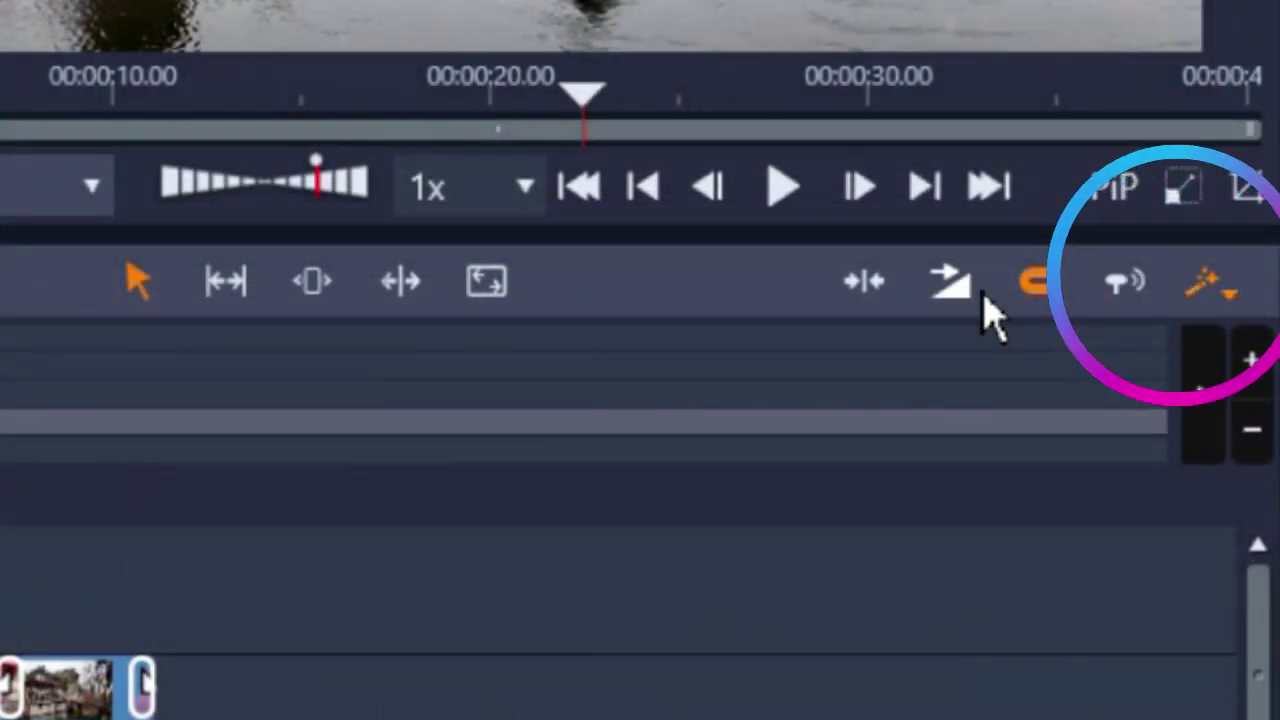
Choose smart editing mode, place img_9319.mov in the gap at the playhead on Piste A/V (2), and undo the placement
left_click(1231, 300)
left_click(1222, 348)
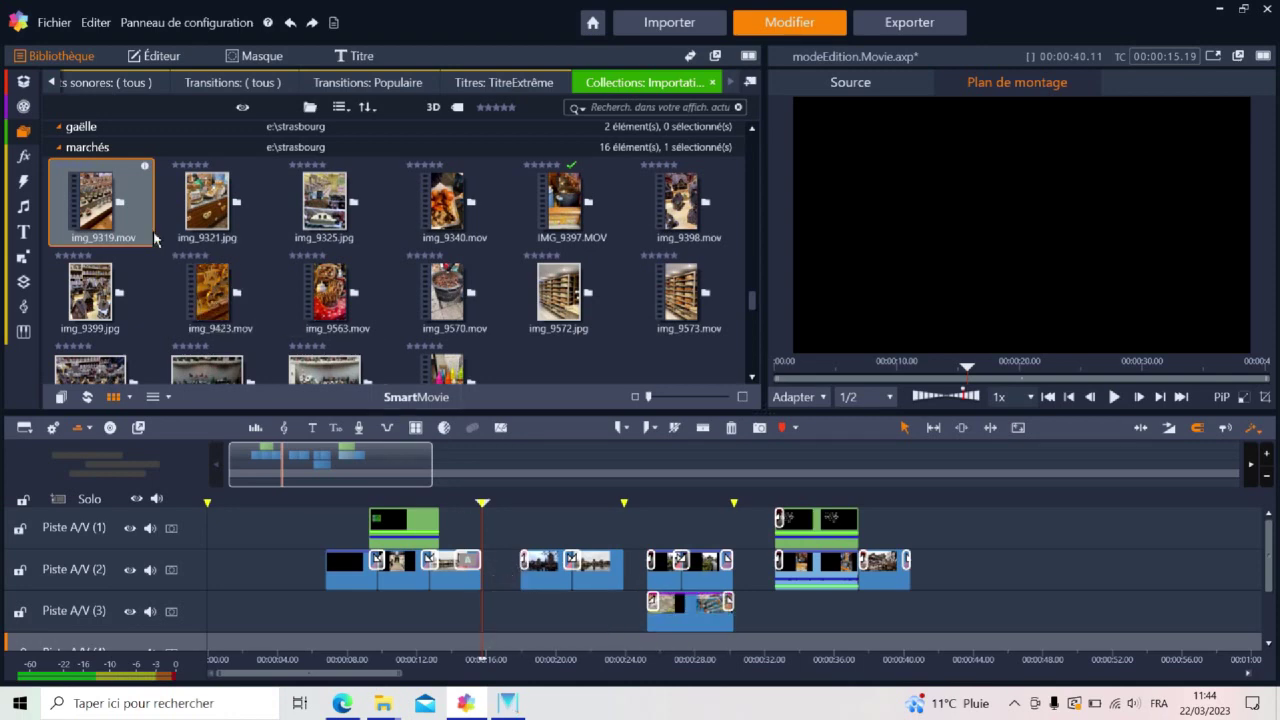
mouse_move(120, 208)
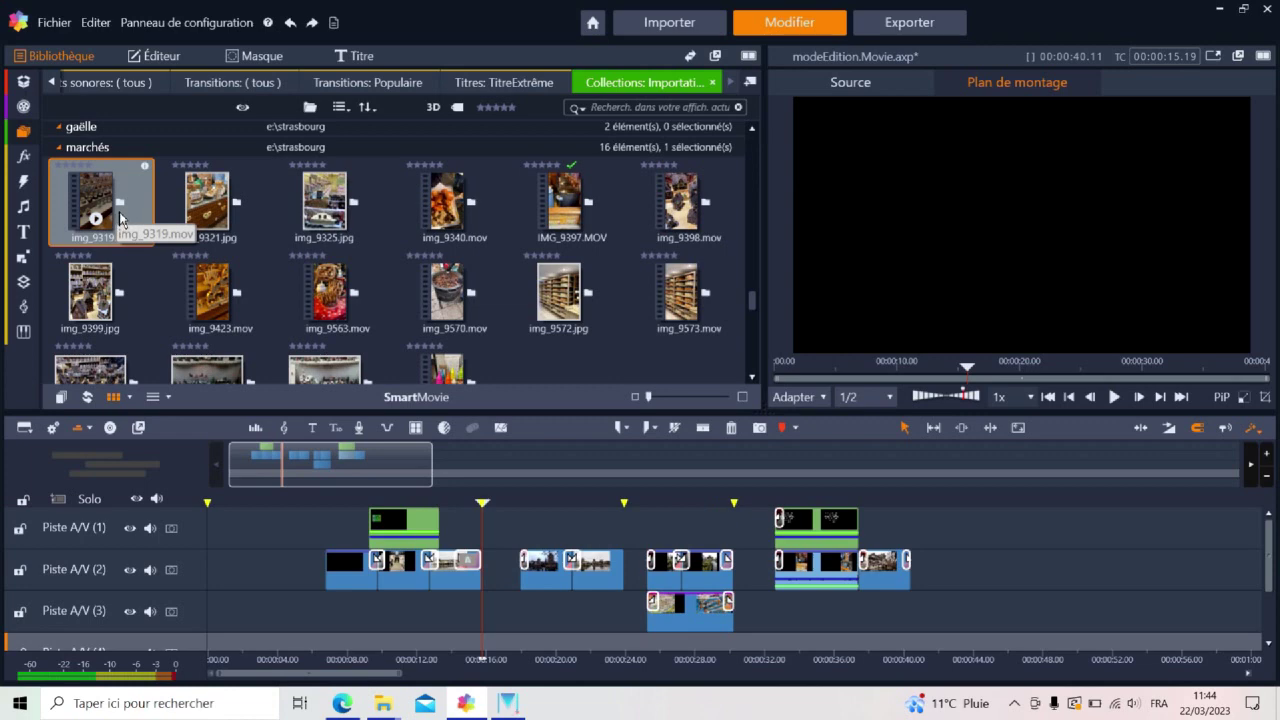
left_click_drag(120, 218, 498, 566)
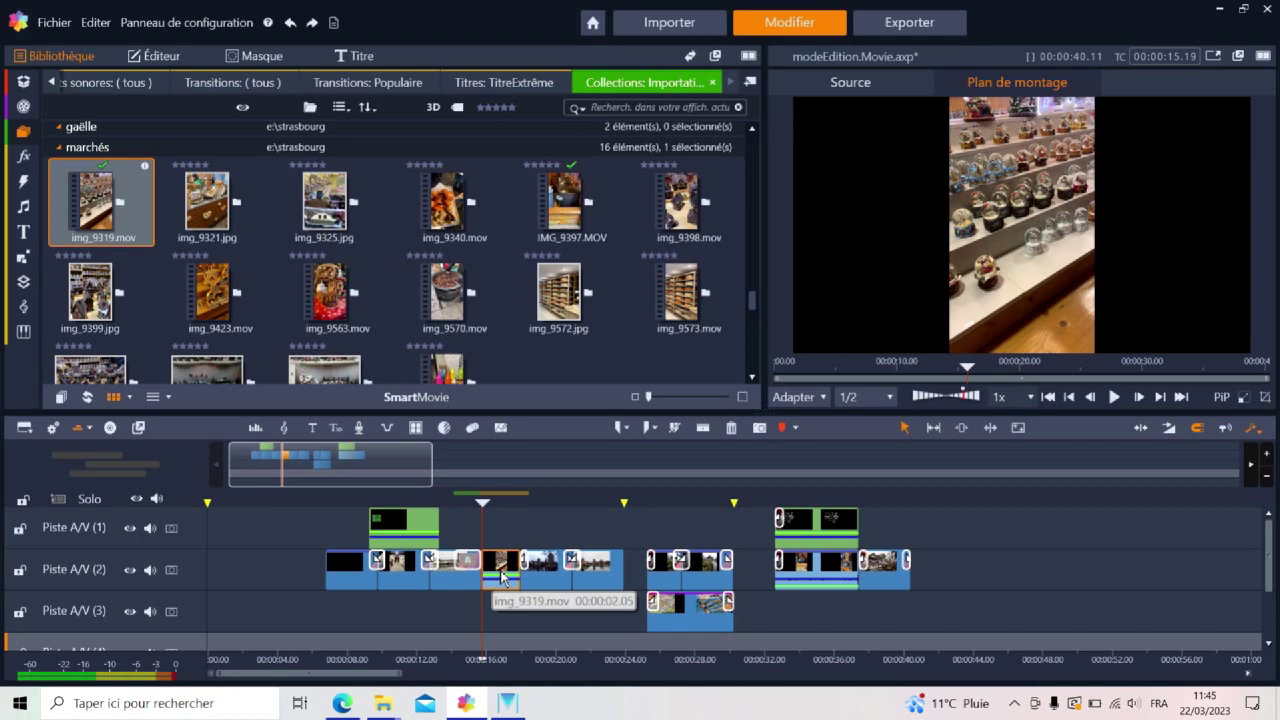
left_click(289, 22)
Place img_9319.mov at the playhead on Piste A/V (1), move it into the gap on Piste A/V (2), and delete it
left_click_drag(113, 205, 520, 526)
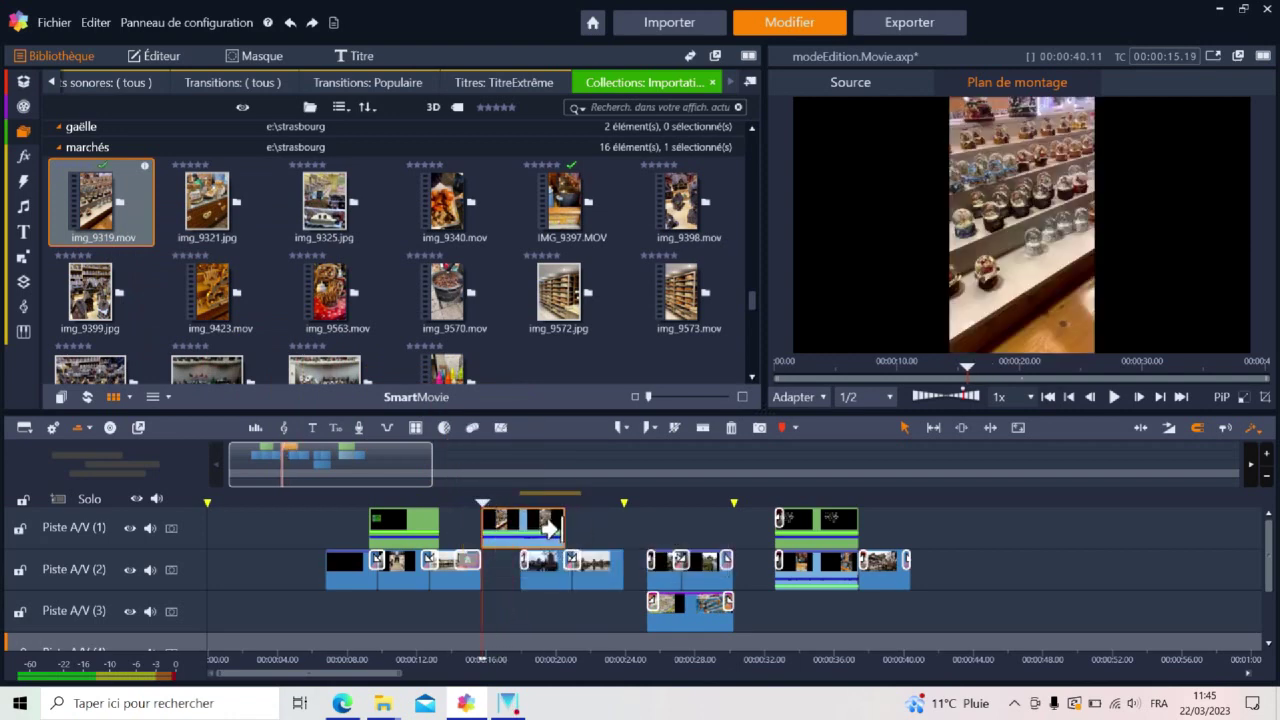
left_click_drag(537, 533, 533, 570)
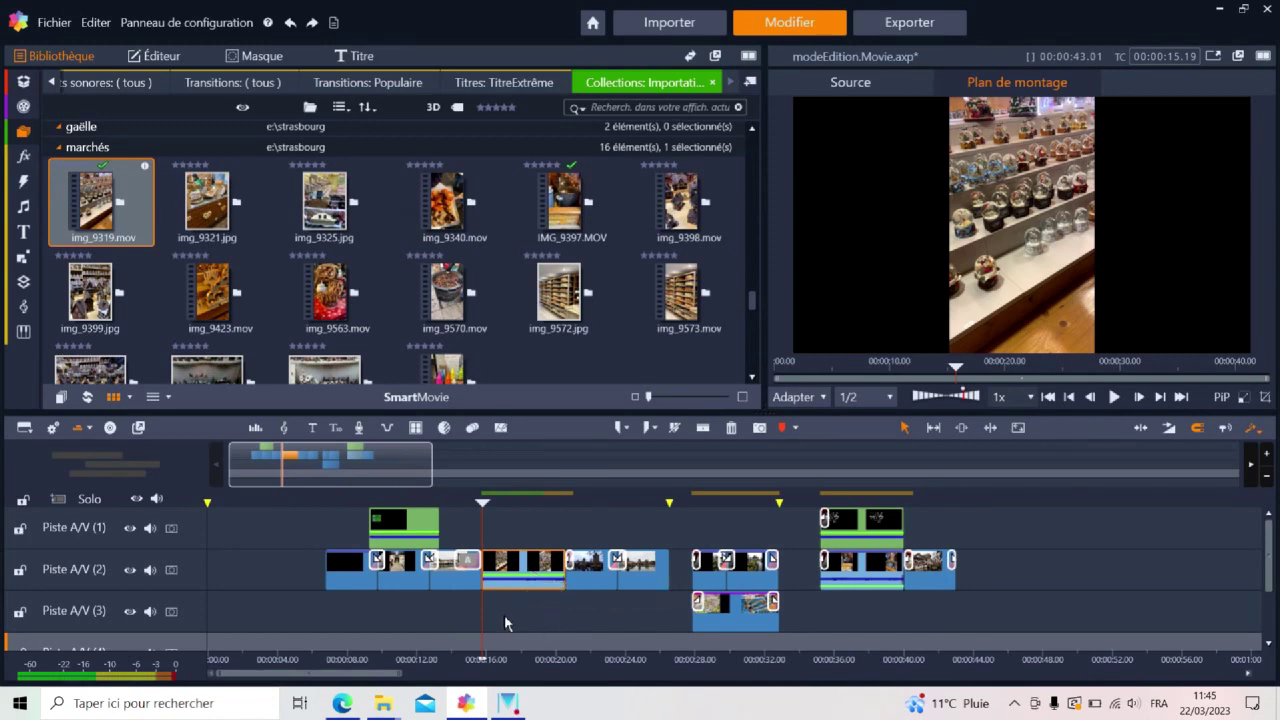
key("Delete")
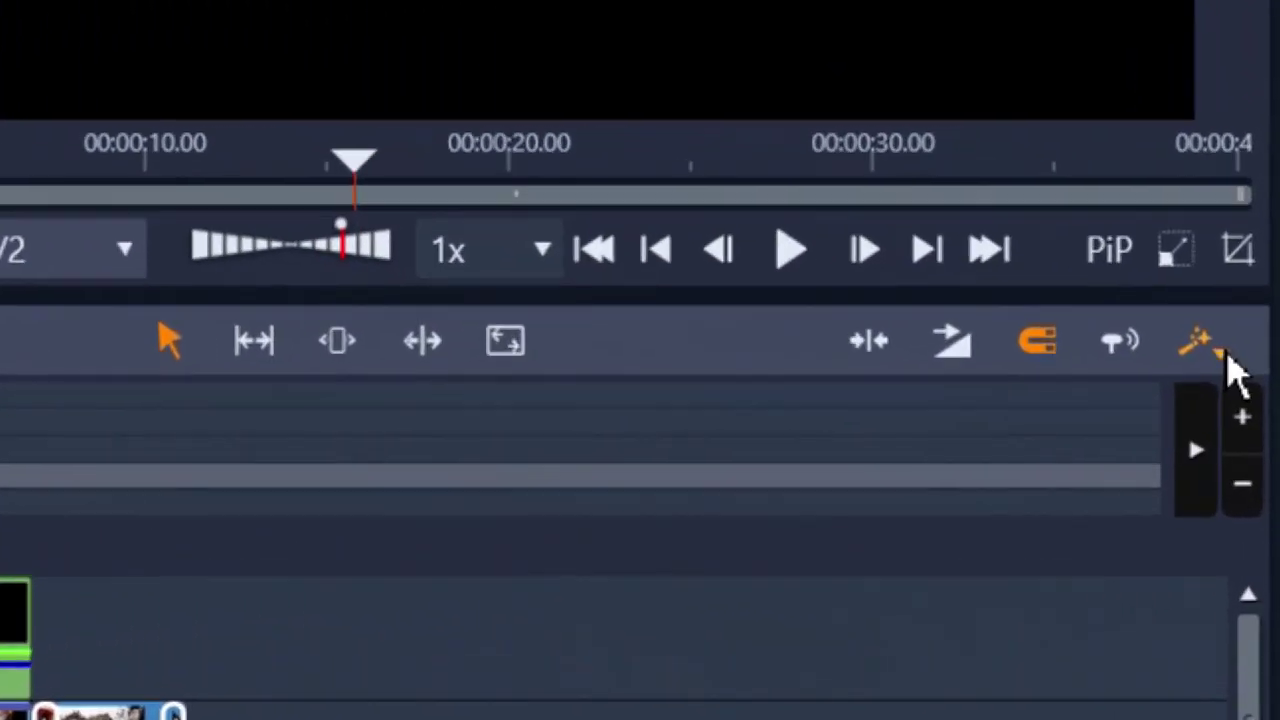
Switch to insert editing mode and add img_9319.mov at the playhead on Piste A/V (1), moving it down onto Piste A/V (2)
left_click(1216, 348)
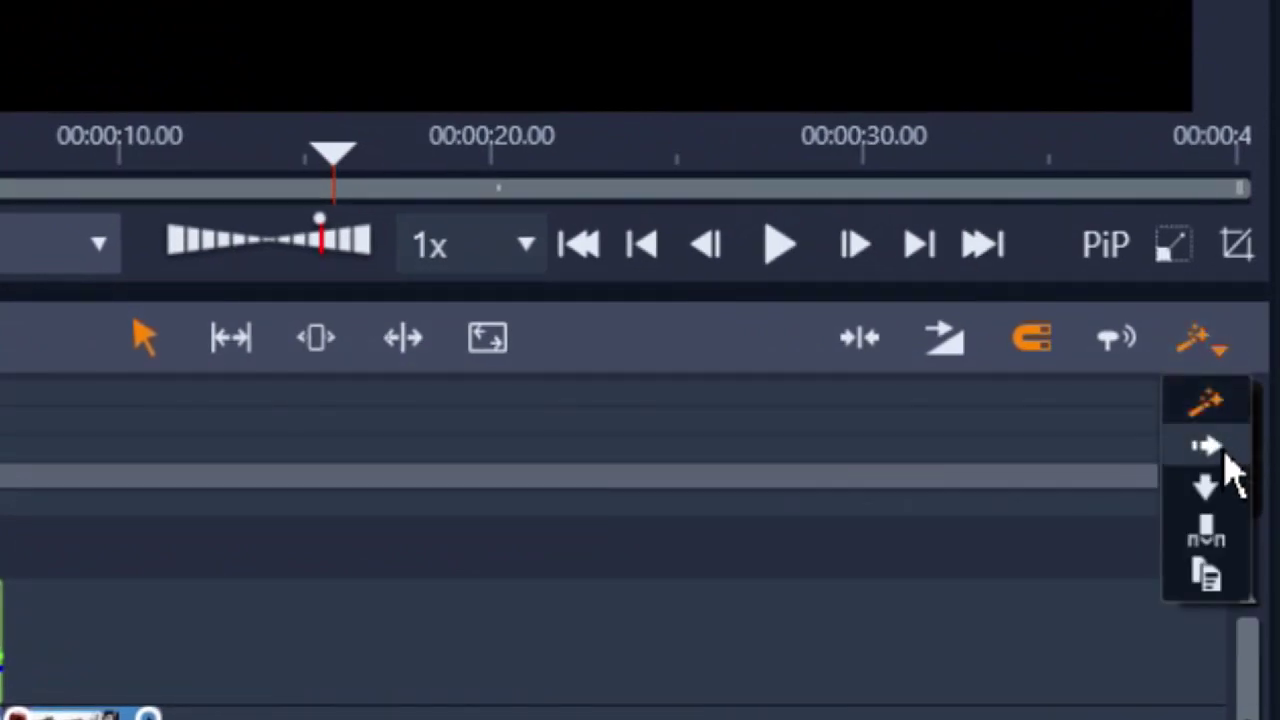
left_click(1222, 455)
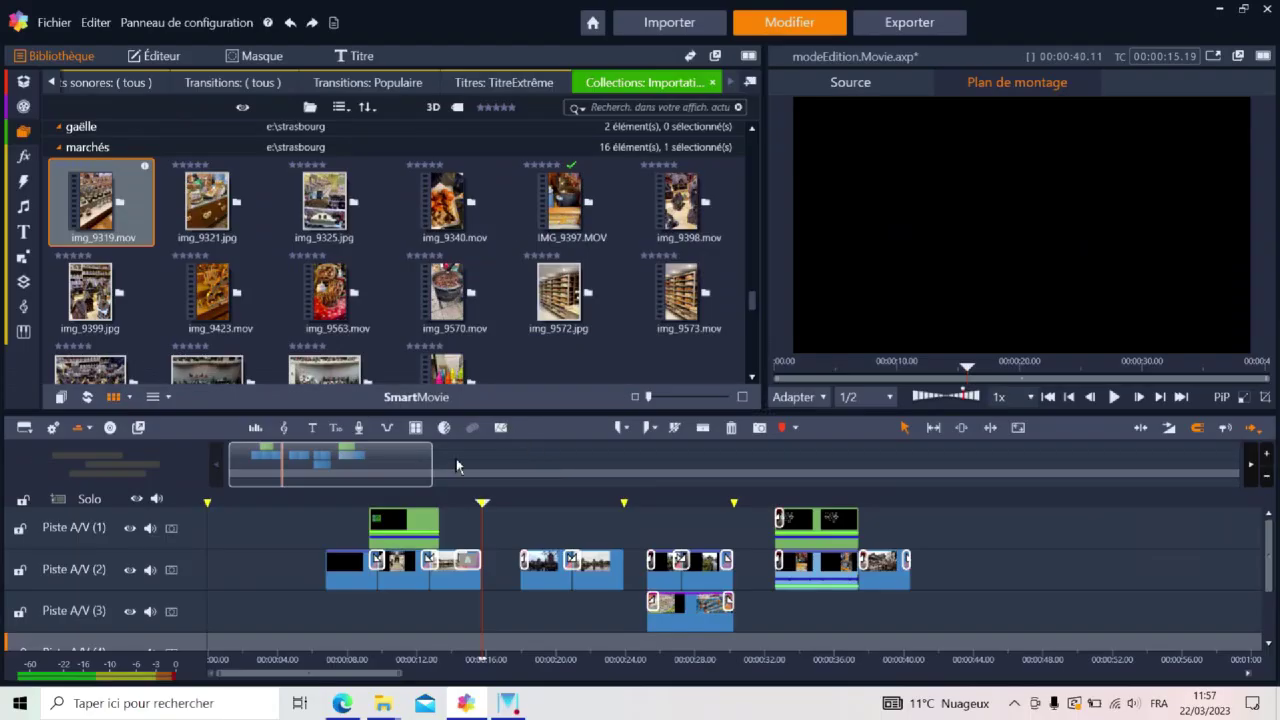
mouse_move(112, 207)
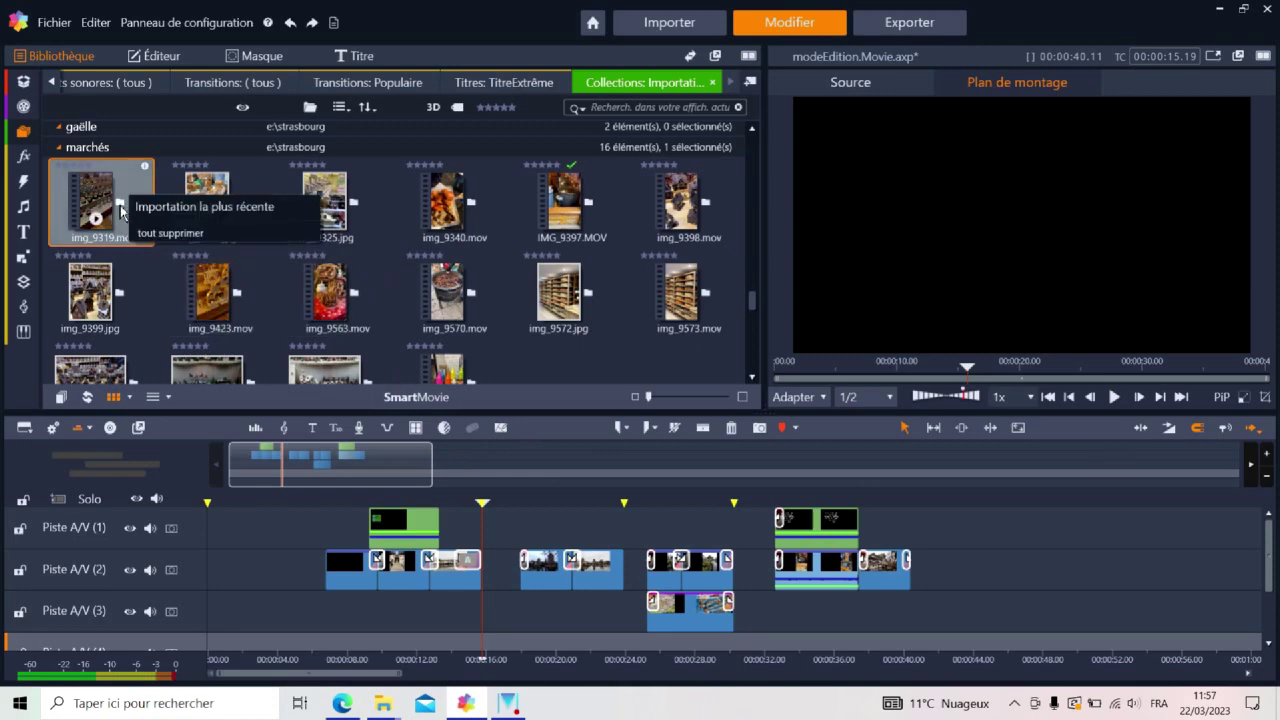
left_click_drag(112, 207, 497, 527)
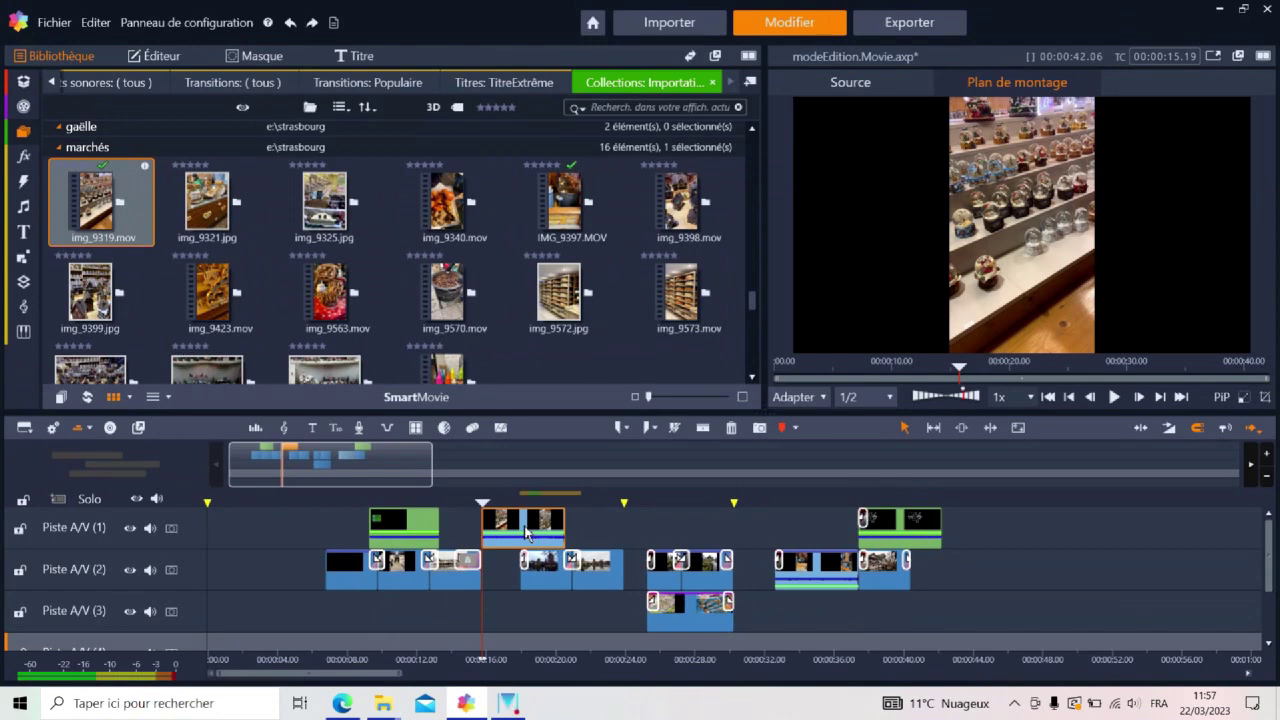
left_click_drag(527, 531, 537, 568)
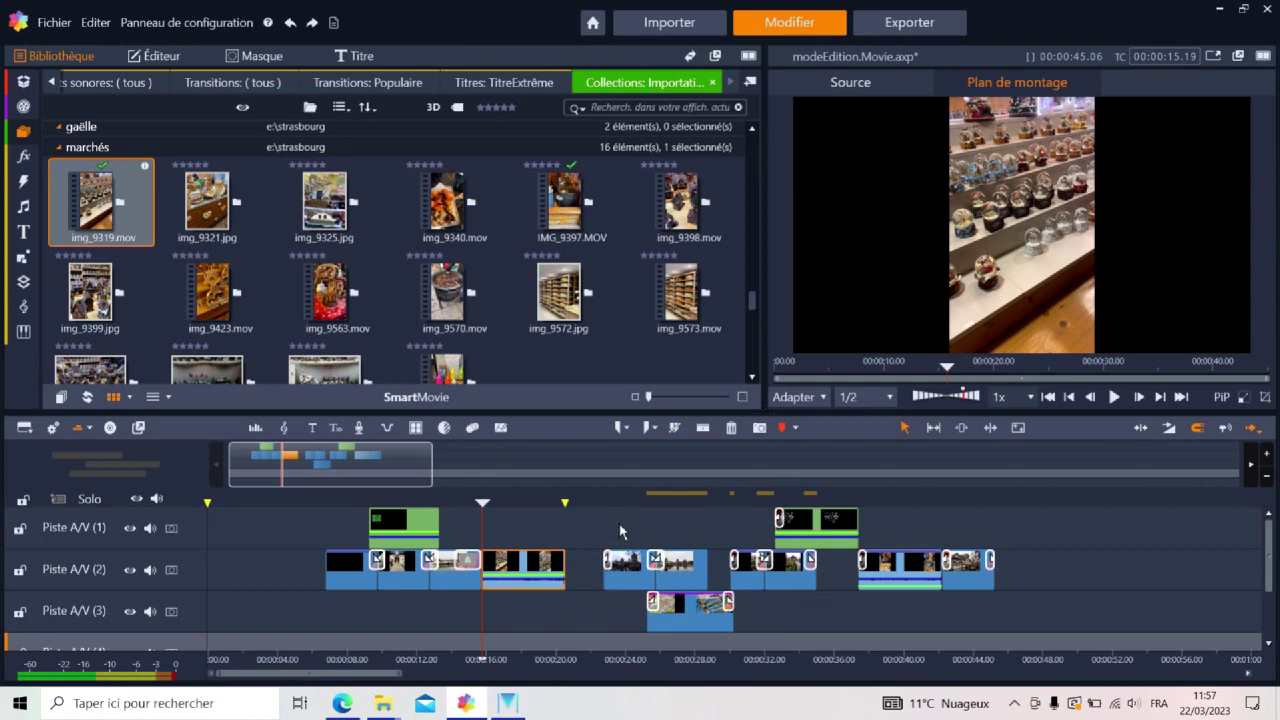
Select the following clips across the three tracks and shift them back against the end of img_9319.mov at 00:00:20.14
left_click_drag(593, 522, 885, 624)
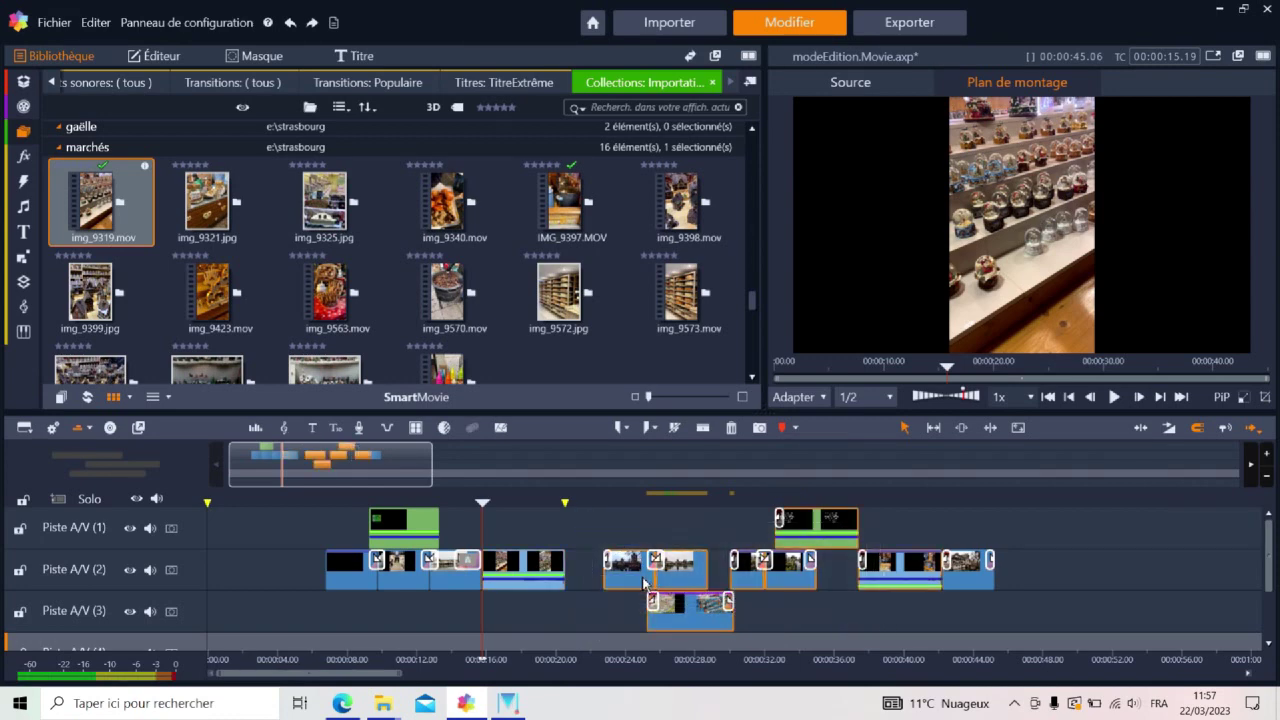
left_click_drag(643, 583, 606, 585)
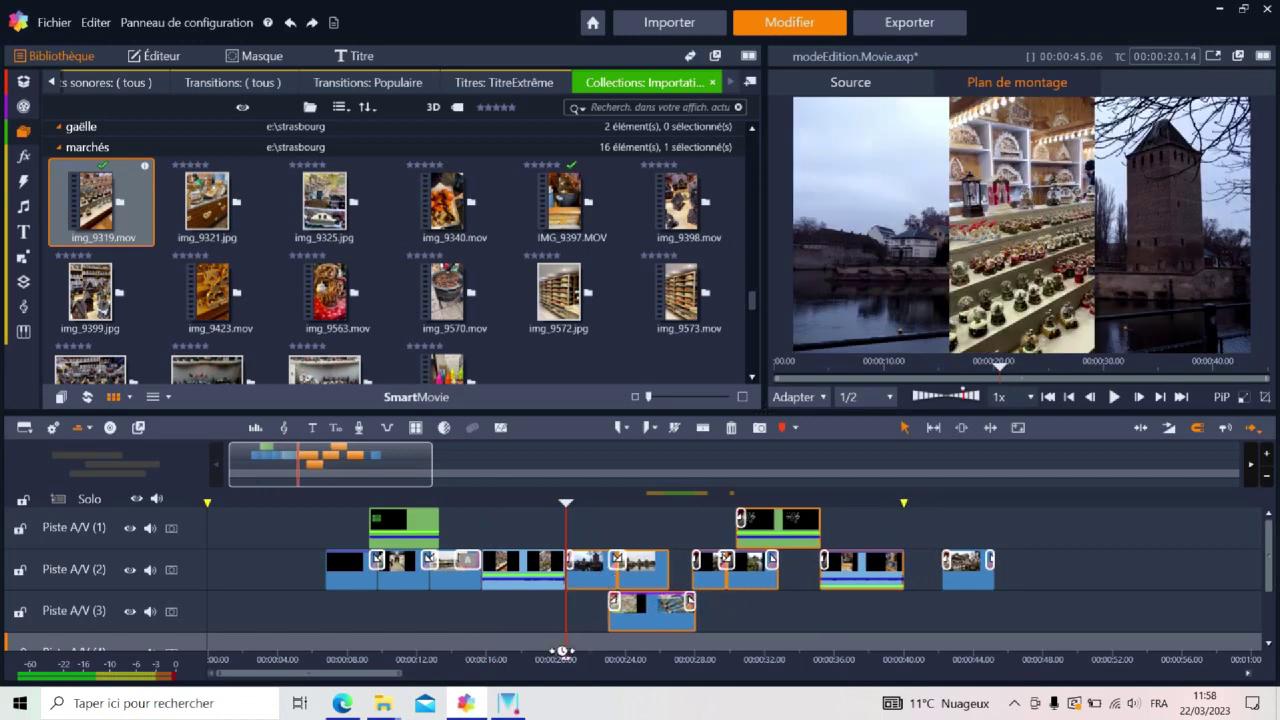
left_click(545, 624)
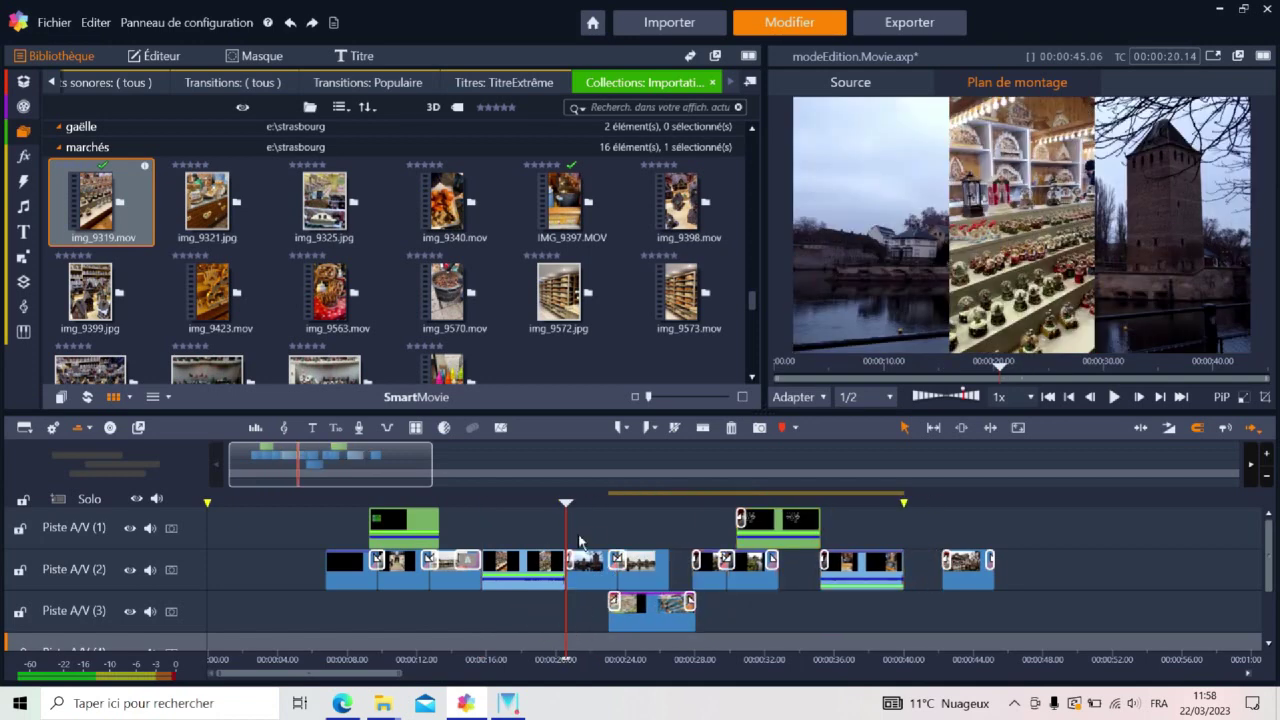
Delete the first photo after img_9319.mov on Piste A/V (2) and undo the deletion
left_click(588, 578)
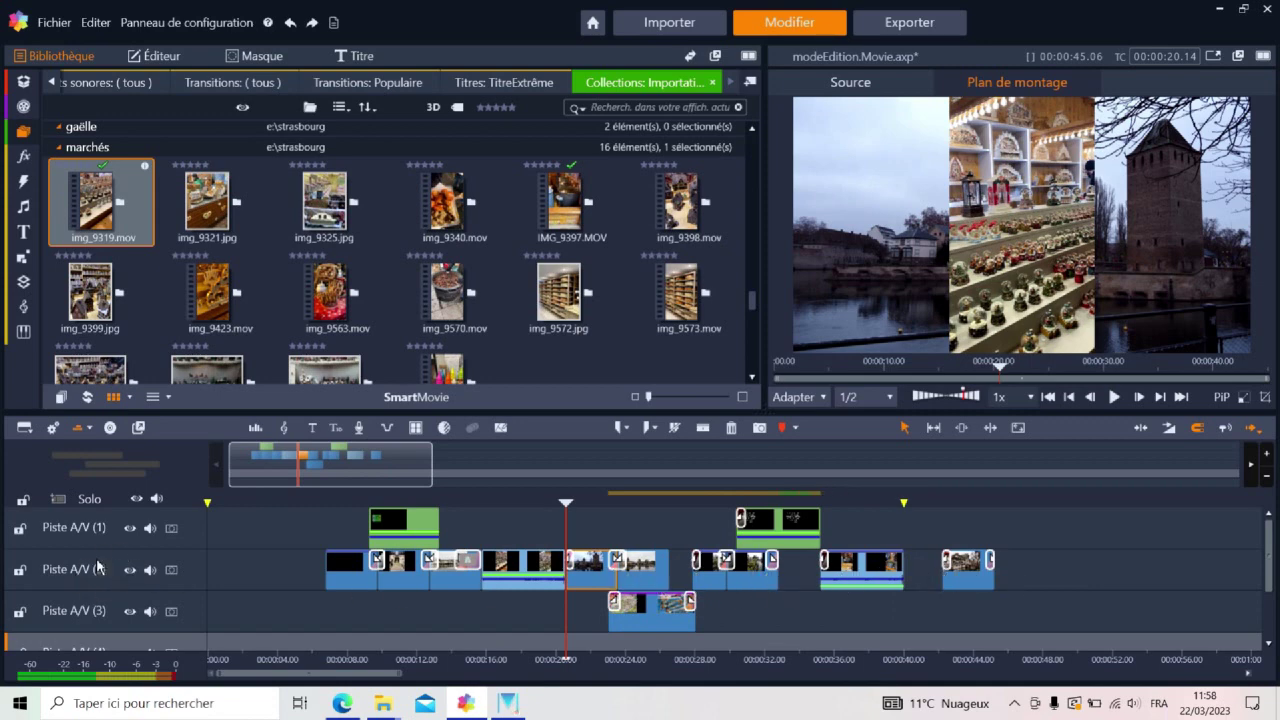
right_click(590, 580)
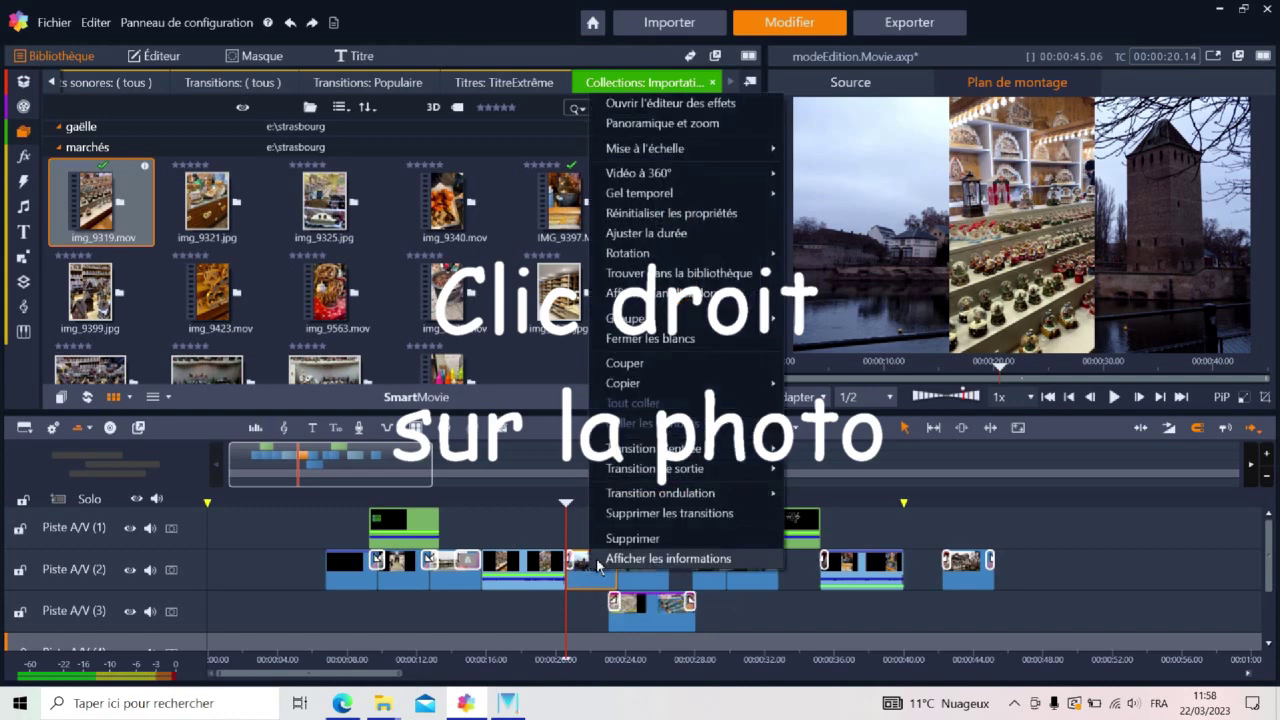
left_click(620, 540)
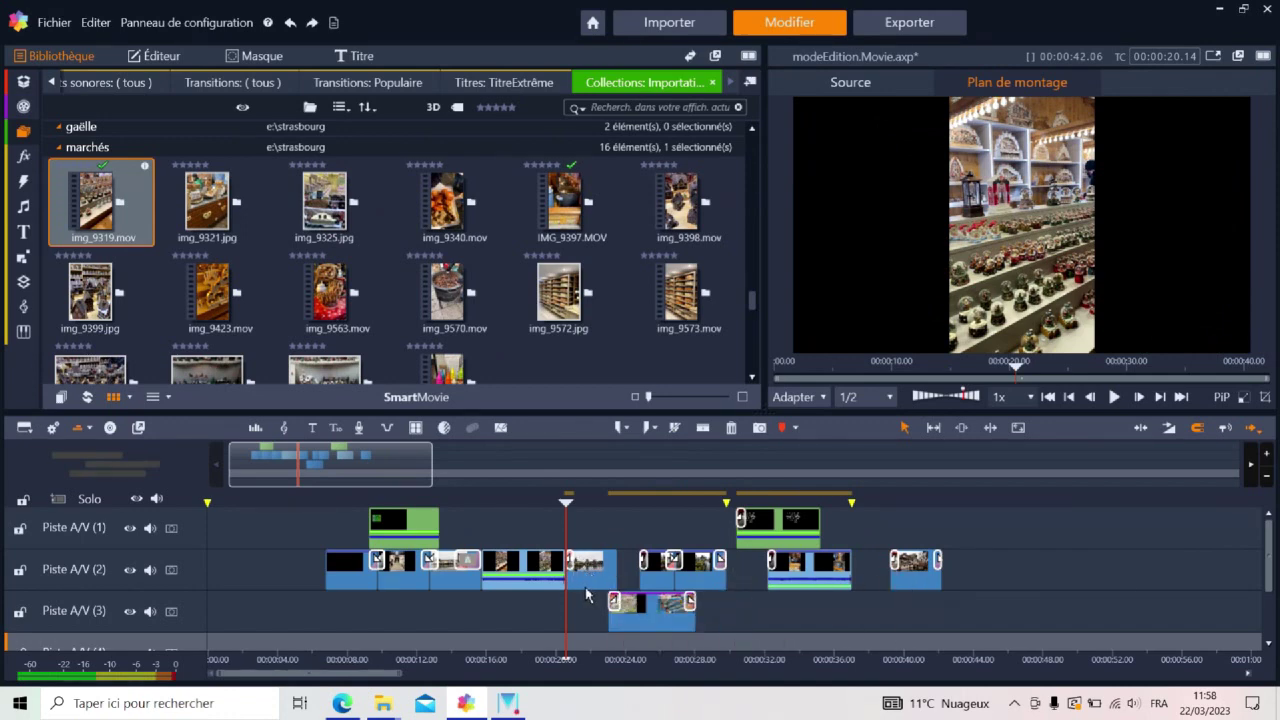
left_click(290, 24)
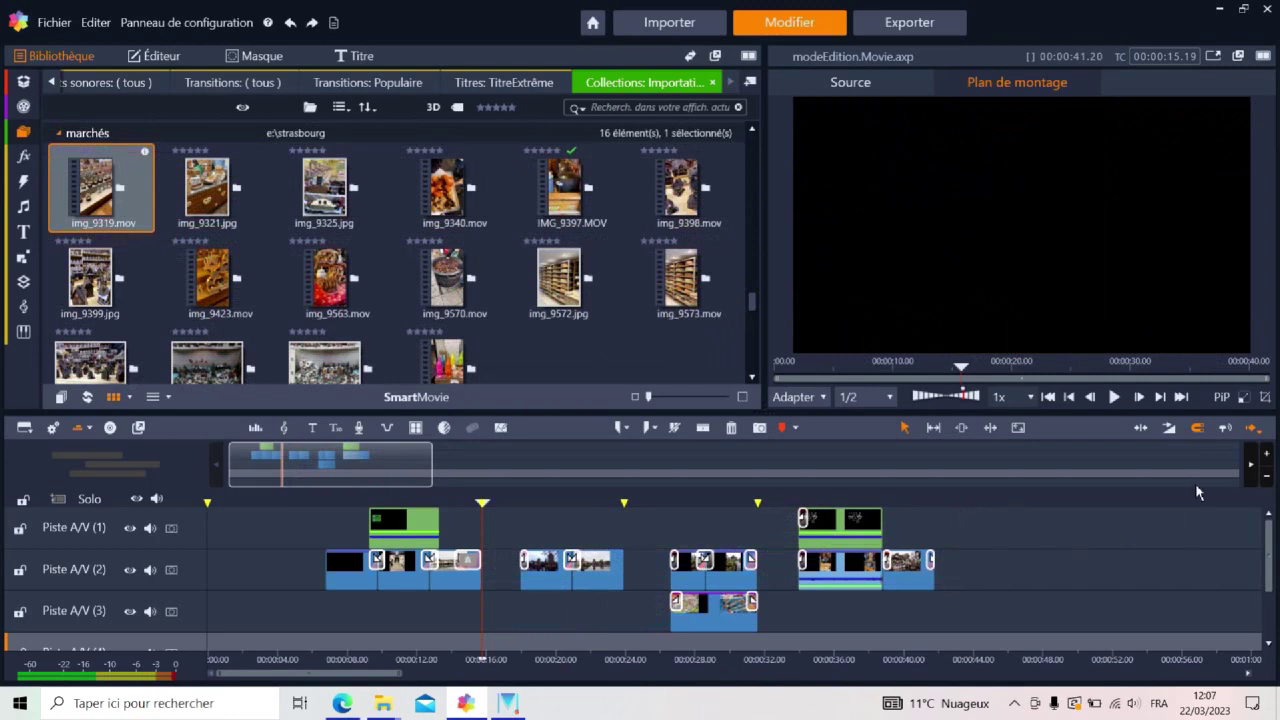
Switch to overwrite editing mode, place img_9319.mov at the playhead on Piste A/V (2), and move it over the clips at 00:00:26.15
left_click(1257, 432)
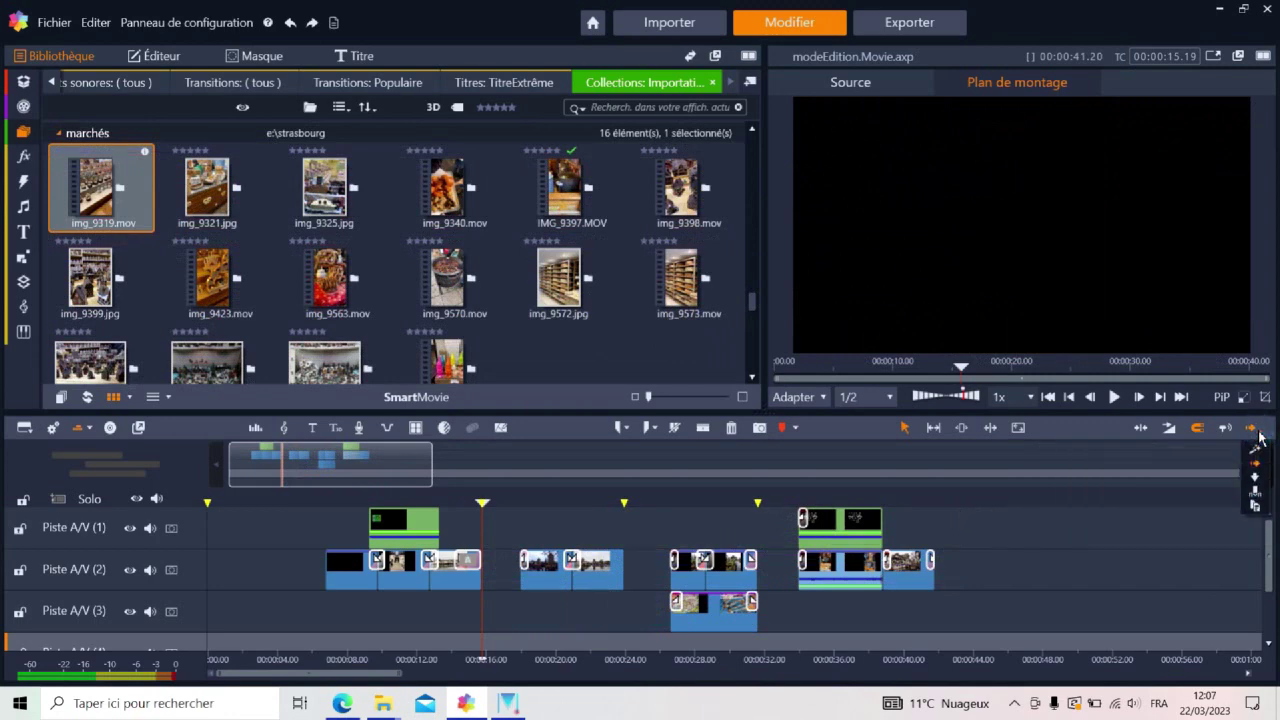
left_click(1256, 484)
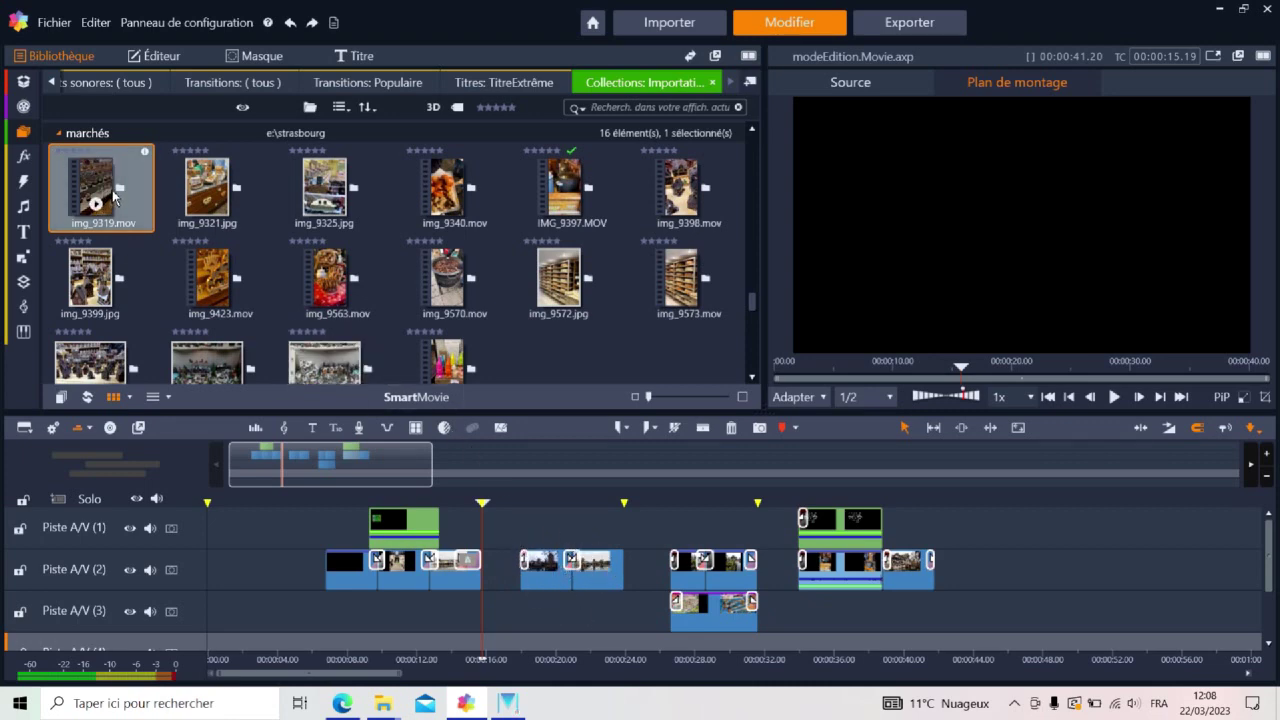
left_click_drag(113, 197, 494, 566)
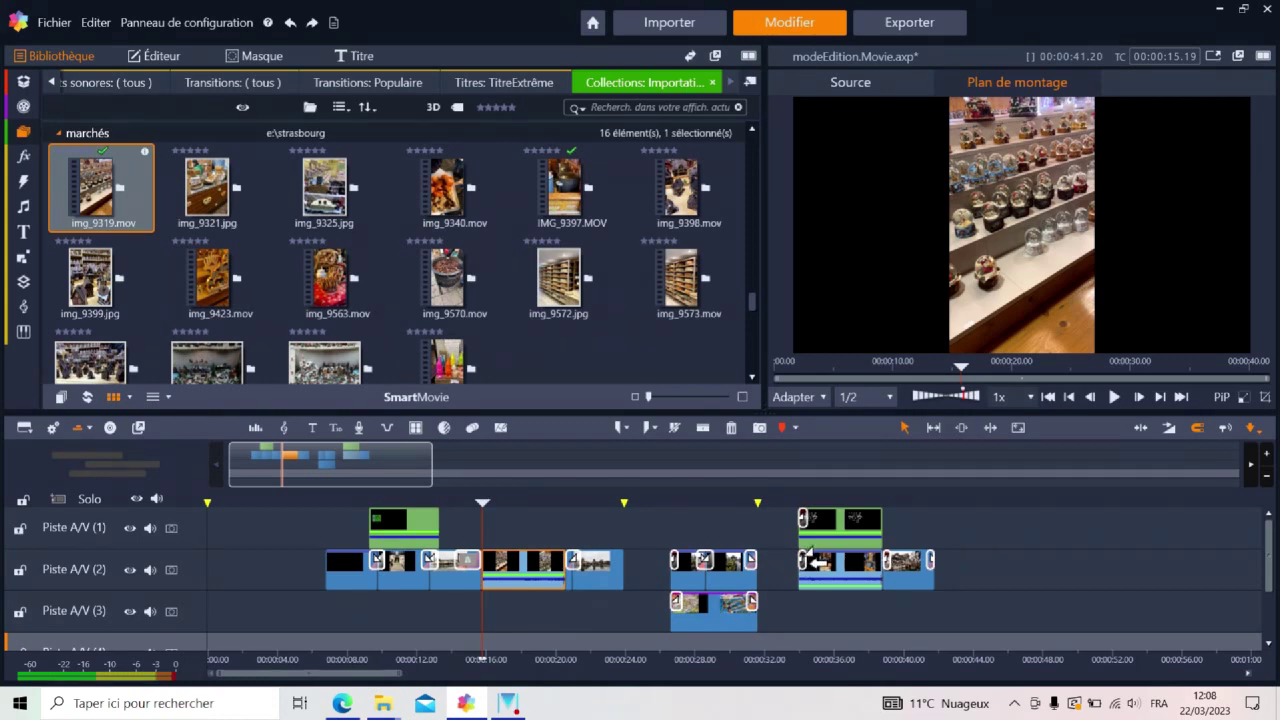
left_click_drag(538, 581, 736, 568)
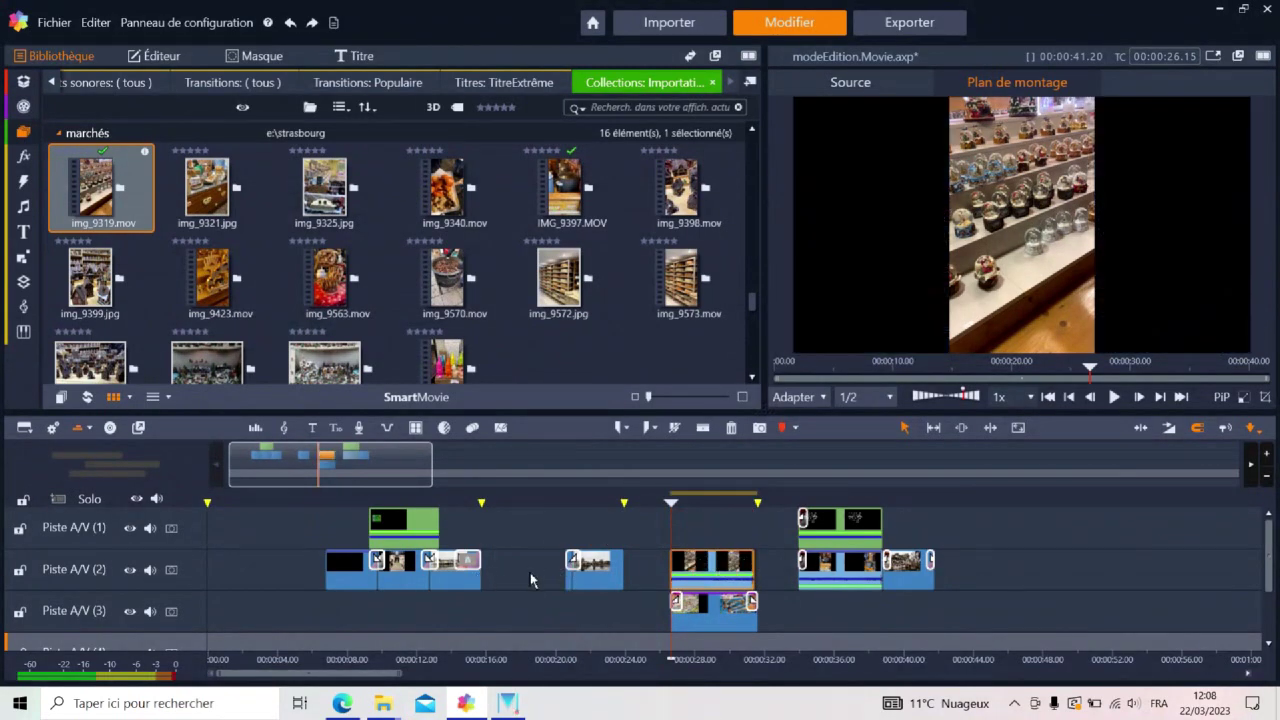
Undo both overwrites and place img_9319.mov from the library over the clips at 00:00:26.15 on Piste A/V (2)
left_click(289, 22)
left_click(289, 22)
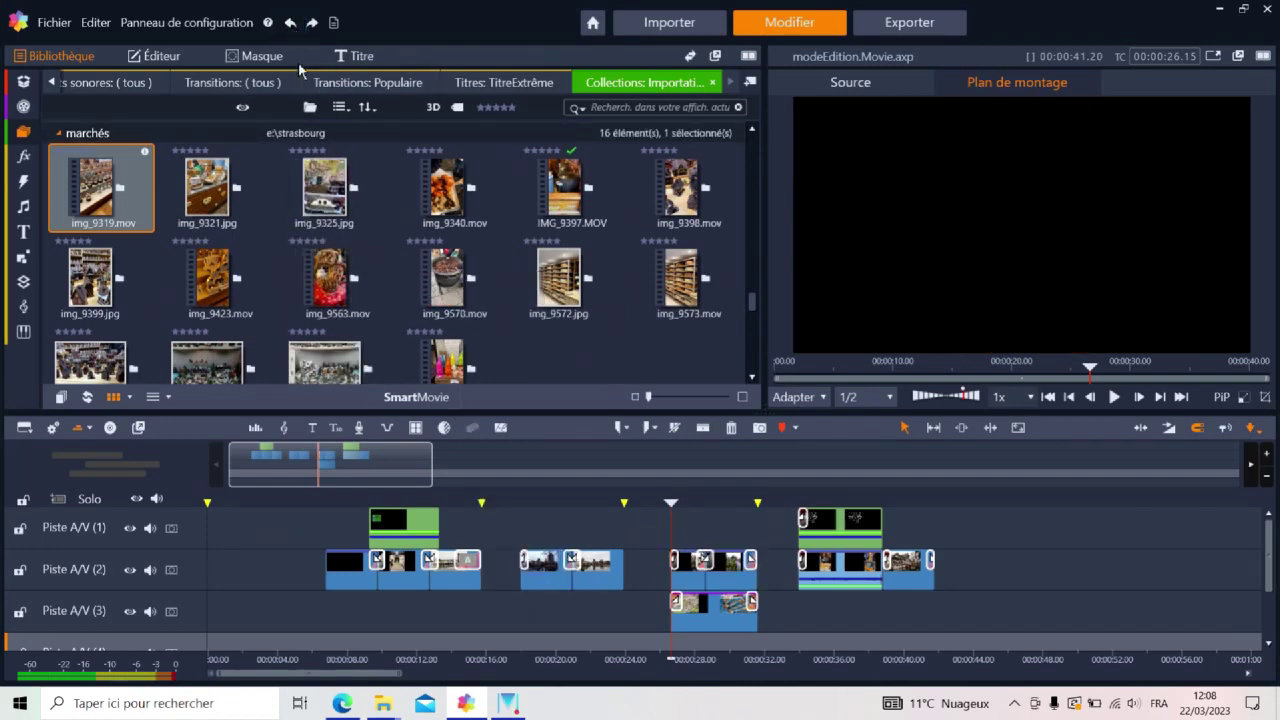
left_click_drag(128, 203, 683, 565)
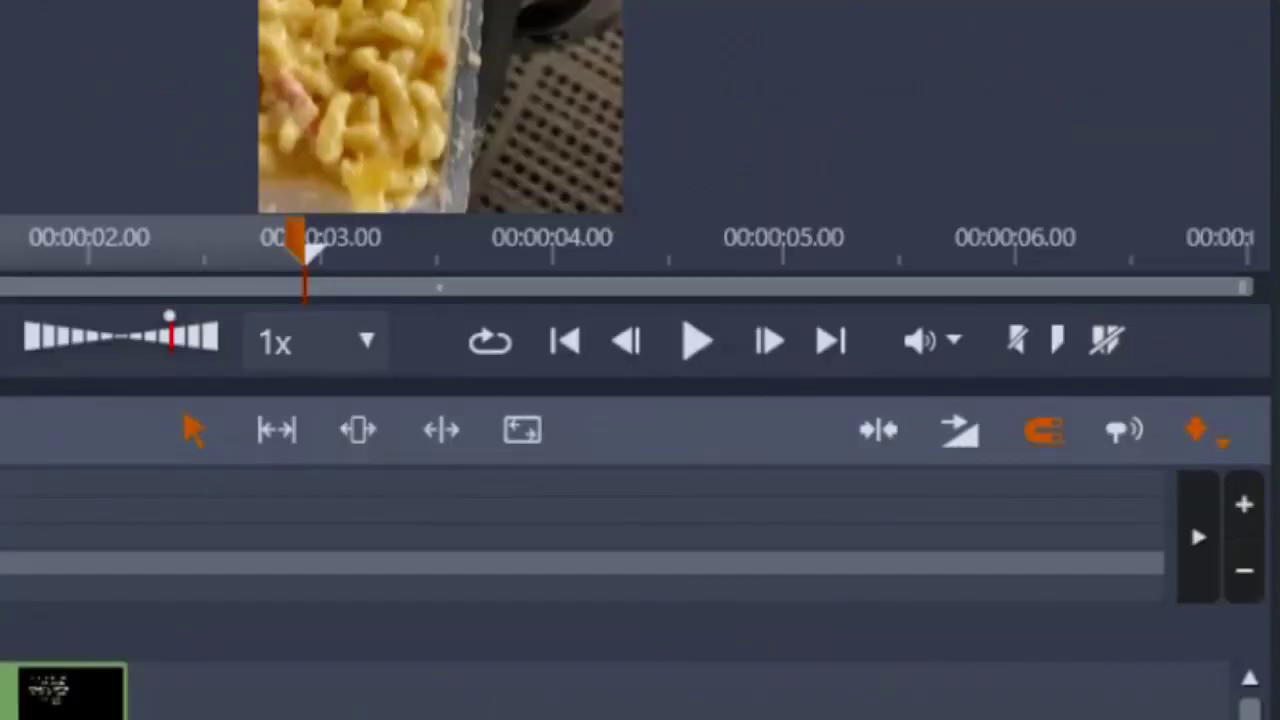
Switch to the 3-4 point editing mode and load img_9340.mov from the library as the source clip
left_click(1214, 443)
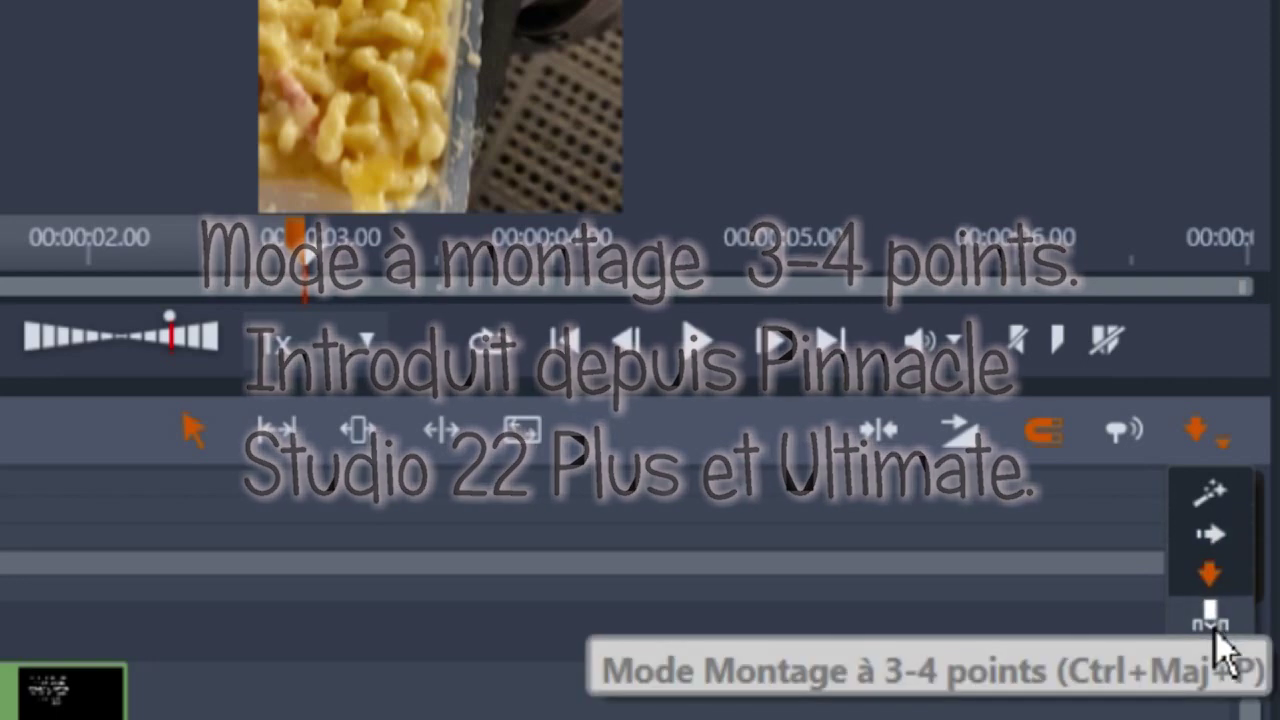
left_click(1212, 625)
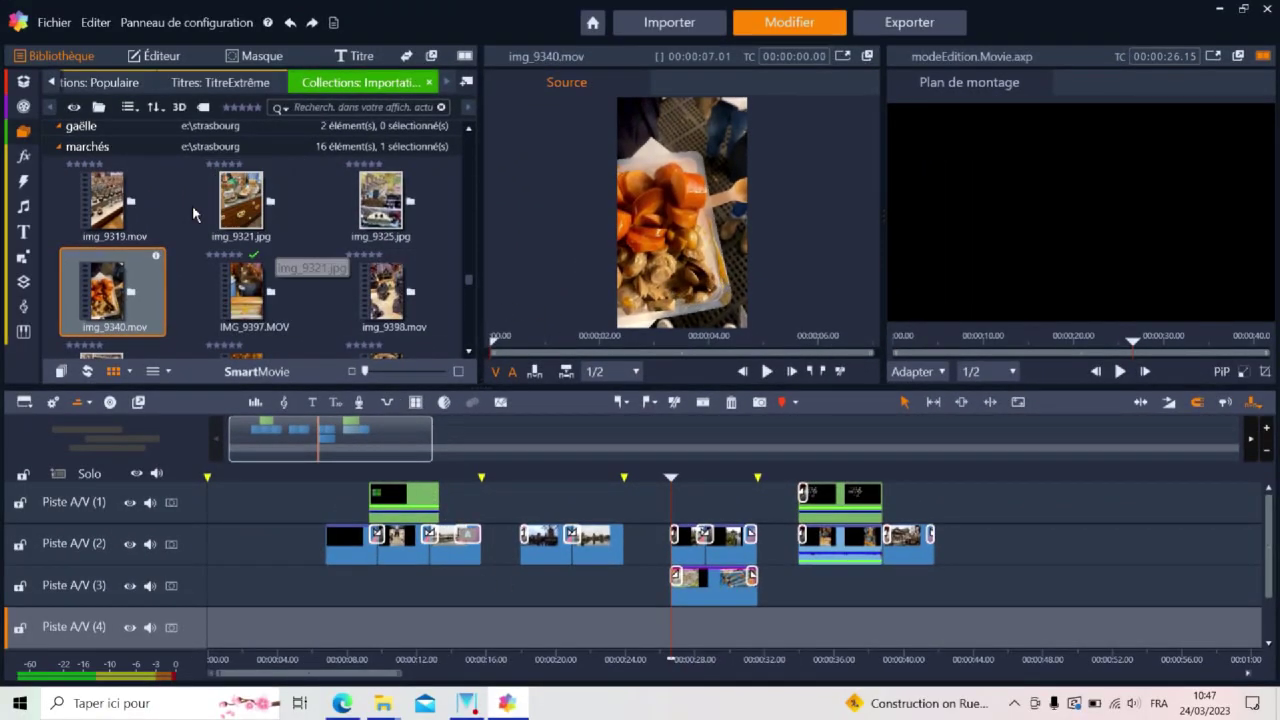
left_click(108, 200)
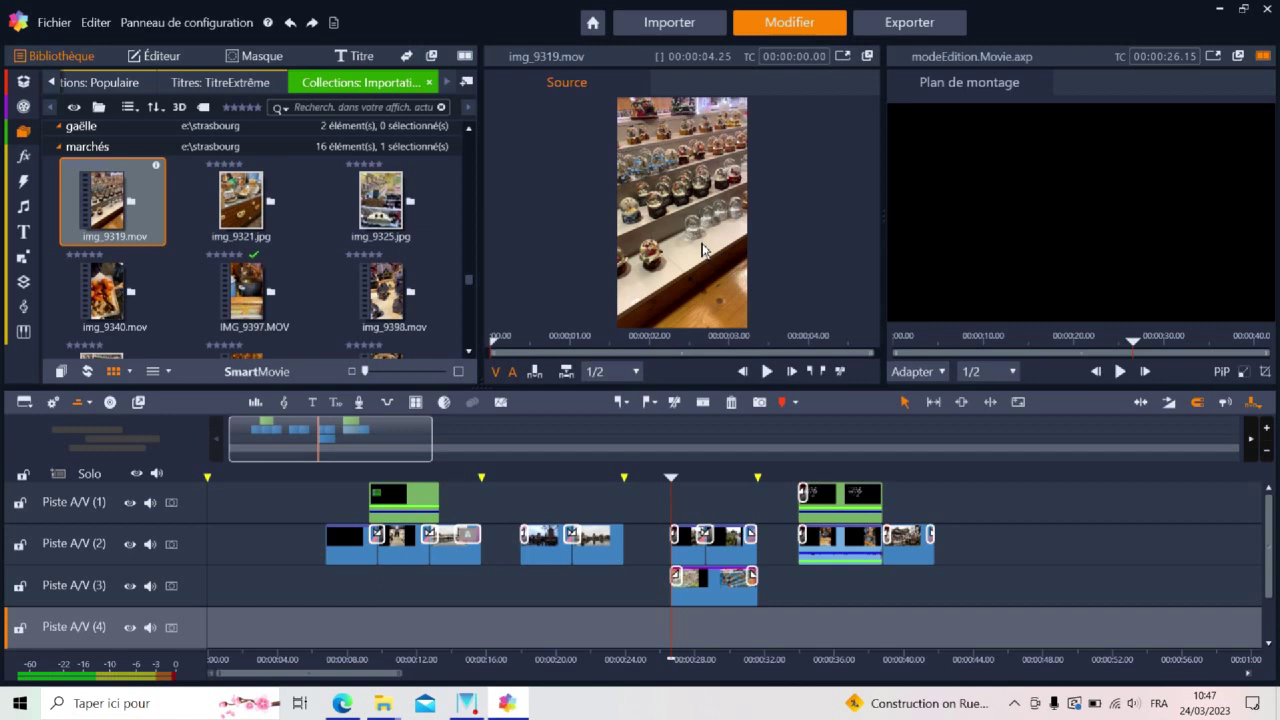
left_click(110, 305)
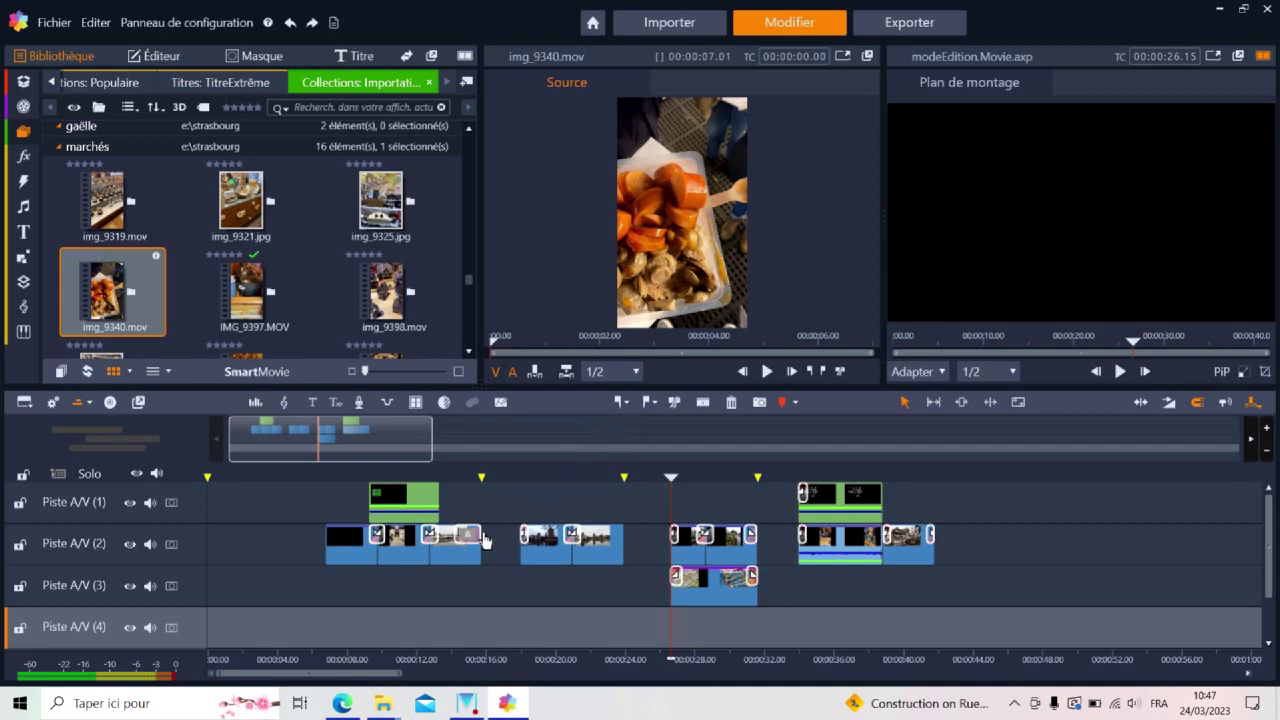
Mark the first gap on Piste A/V (2) with an in point at 00:00:15.20 and an out point at 00:00:17.23
left_click_drag(673, 477, 484, 476)
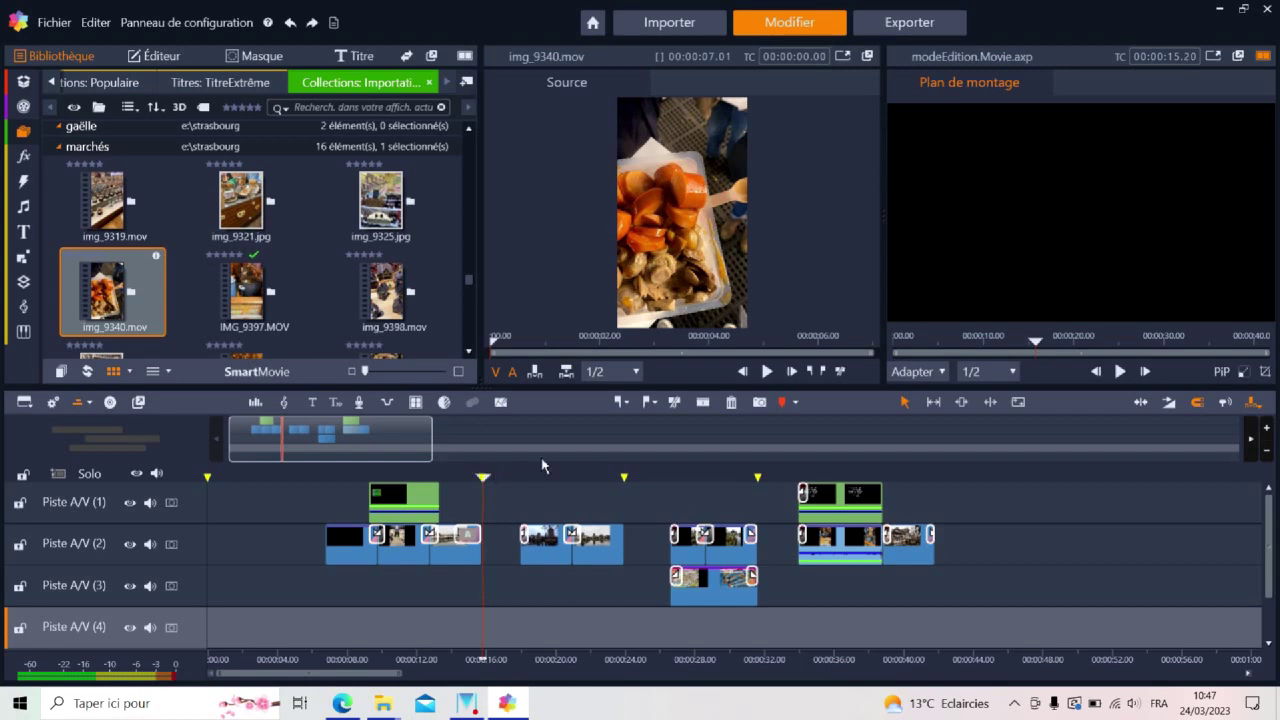
left_click(619, 402)
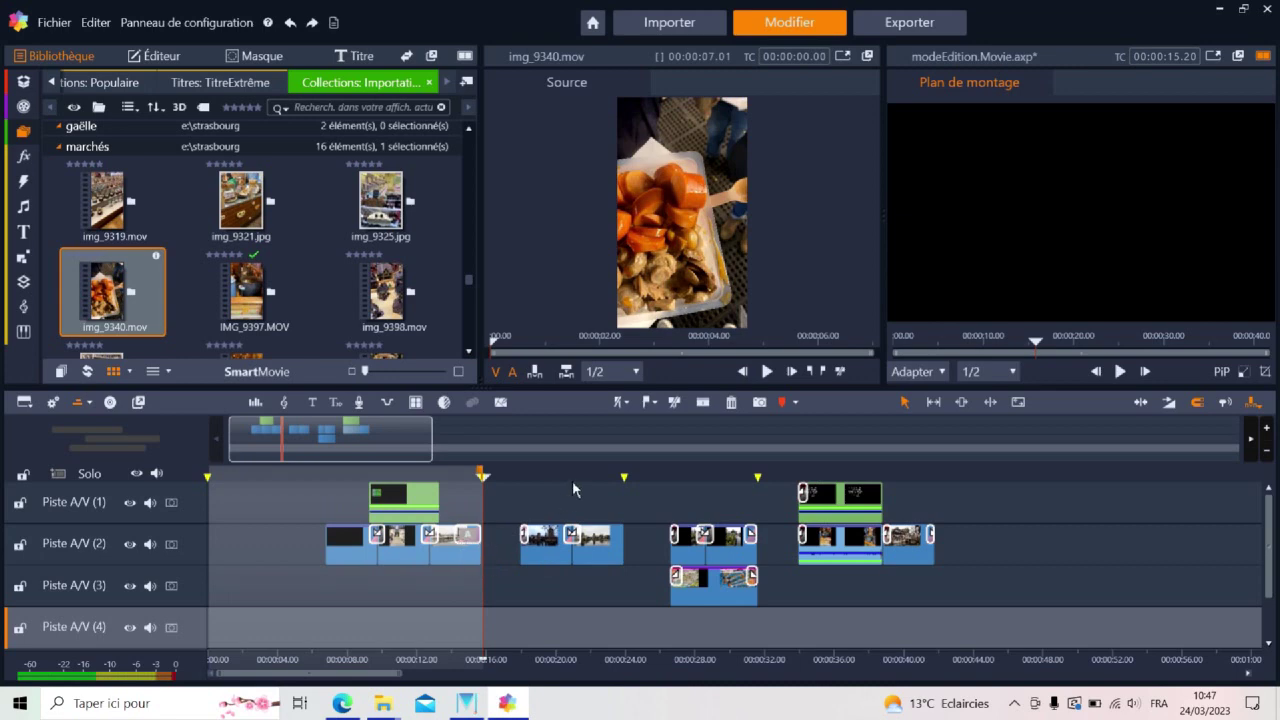
left_click(520, 476)
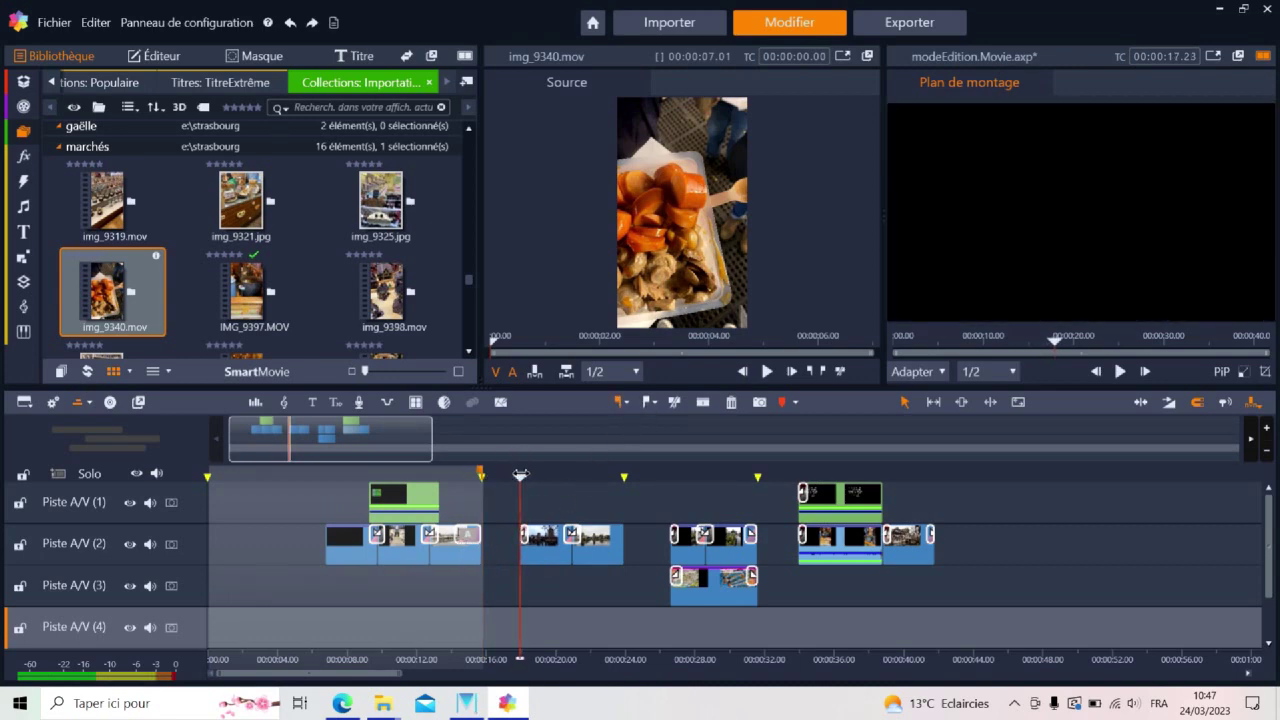
left_click(649, 404)
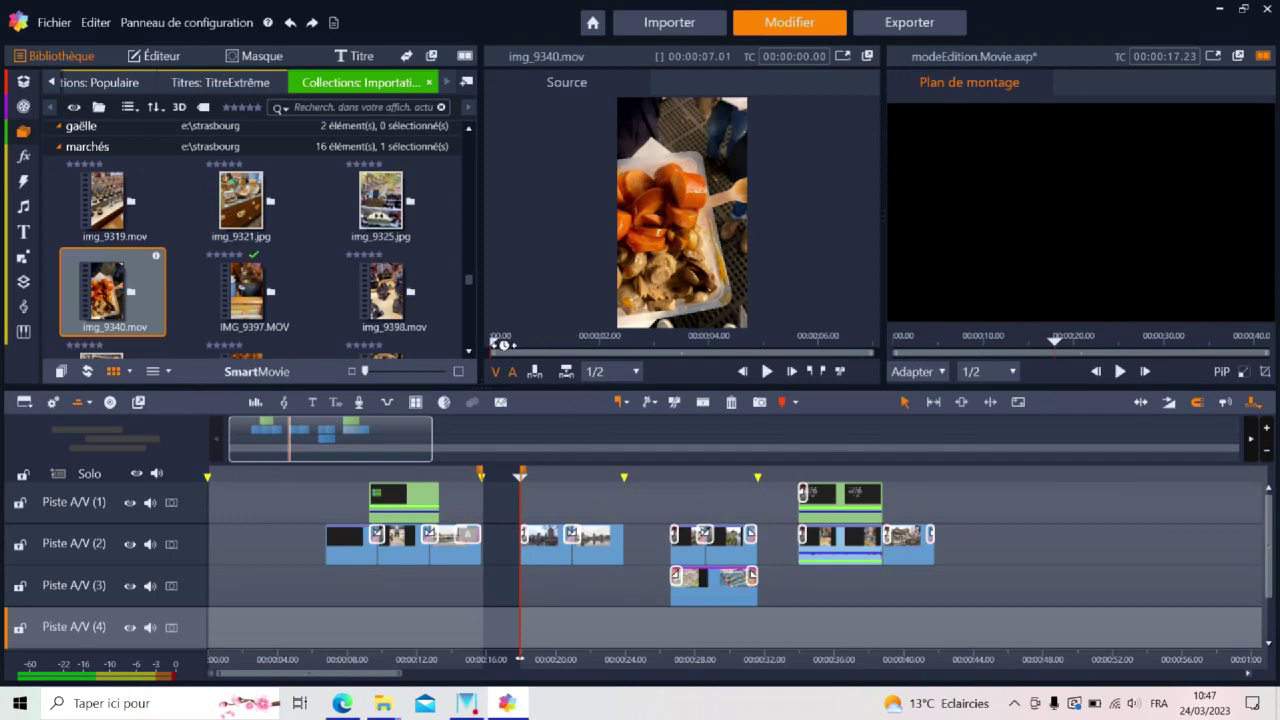
Mark an in point at 00:00:02.01 in the source clip img_9340.mov and make Piste A/V (2) the target track
left_click_drag(496, 341, 600, 340)
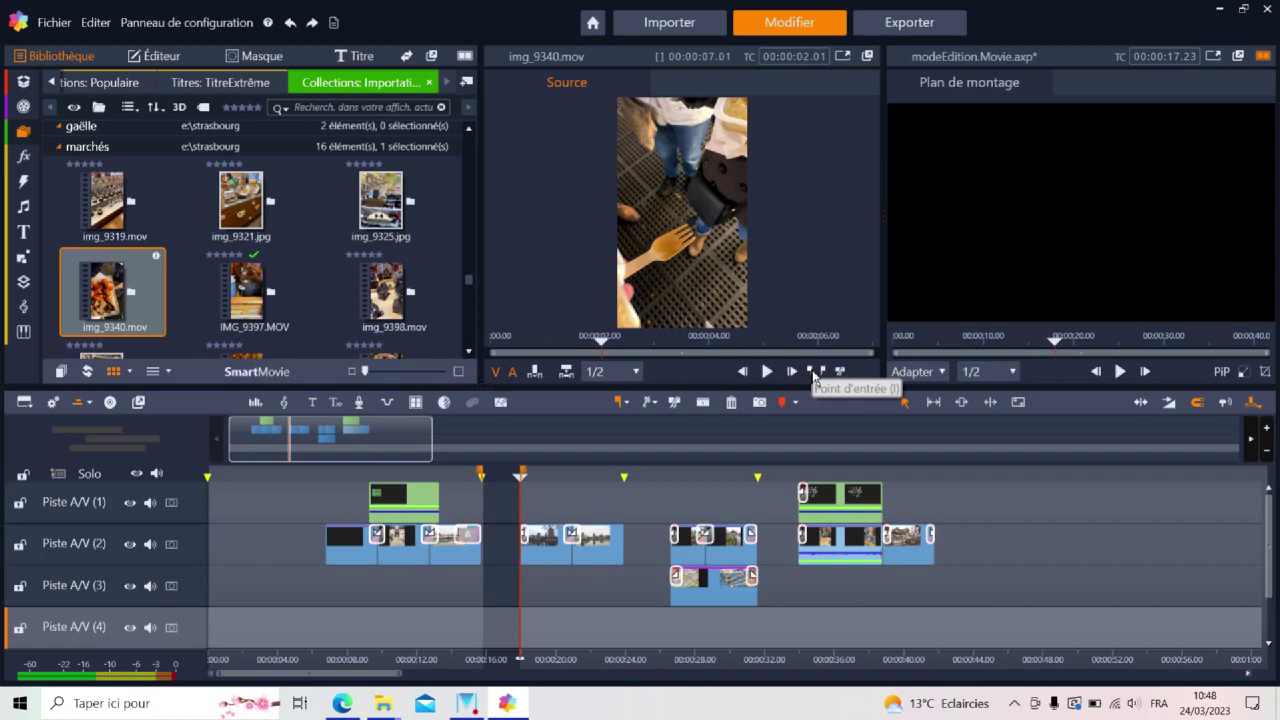
left_click(813, 376)
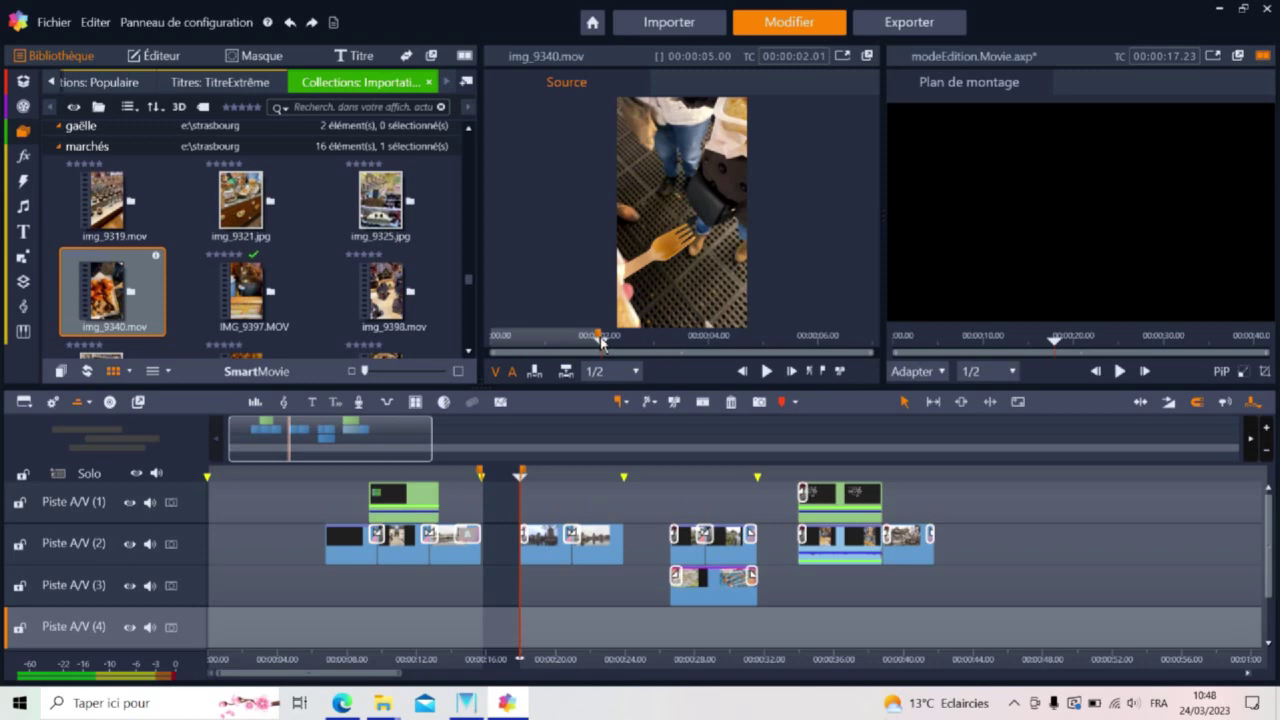
left_click(651, 473)
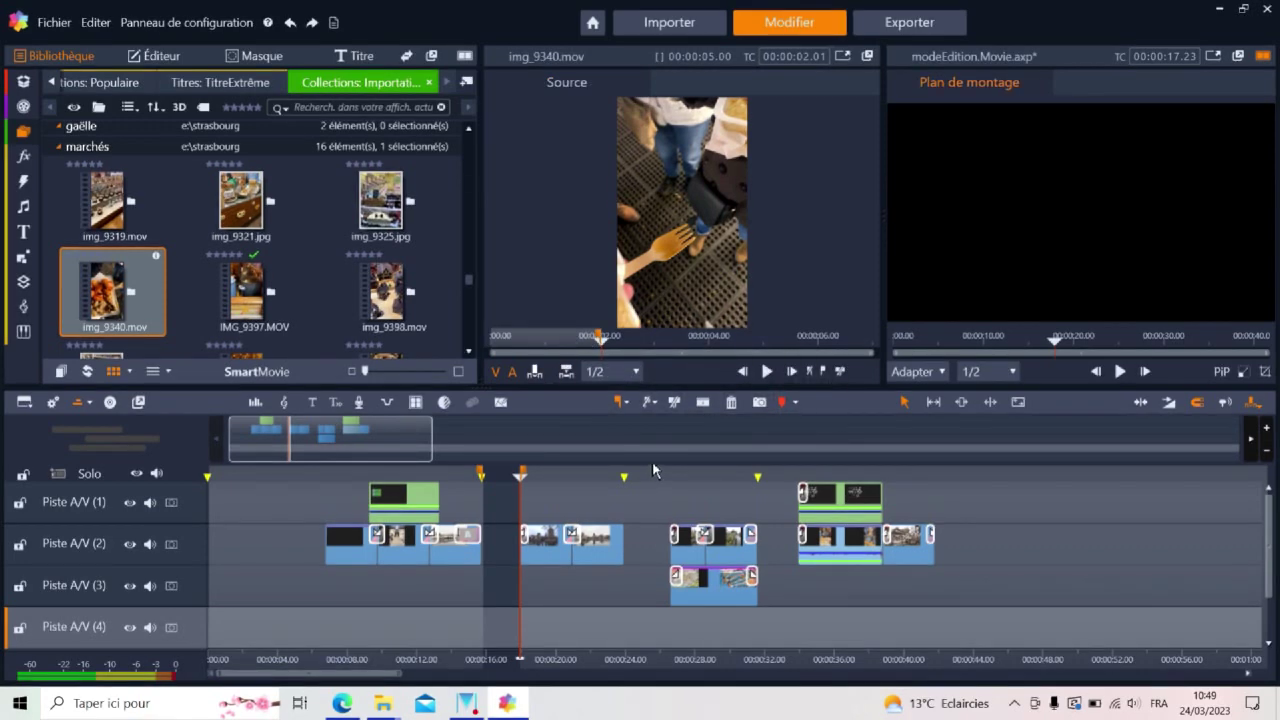
left_click(97, 560)
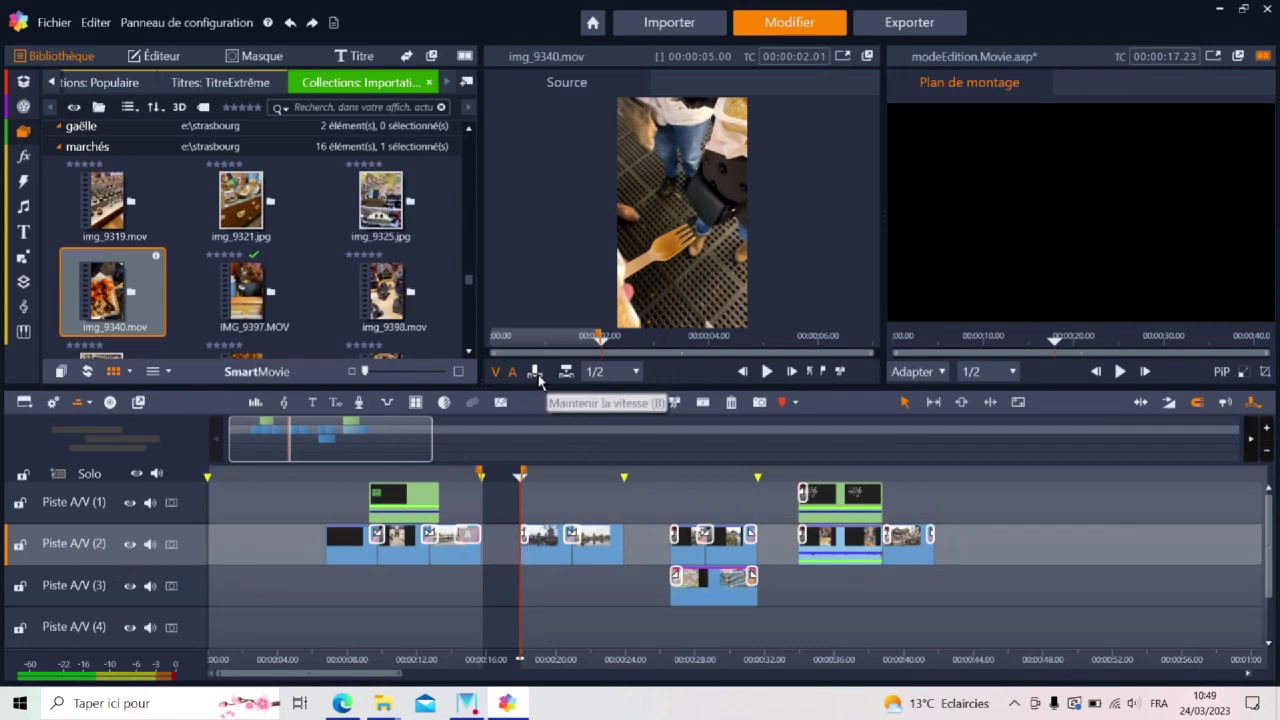
Try inserting the source clip into the marked gap on Piste A/V (2) at maintained speed, and undo the insertion
left_click(537, 375)
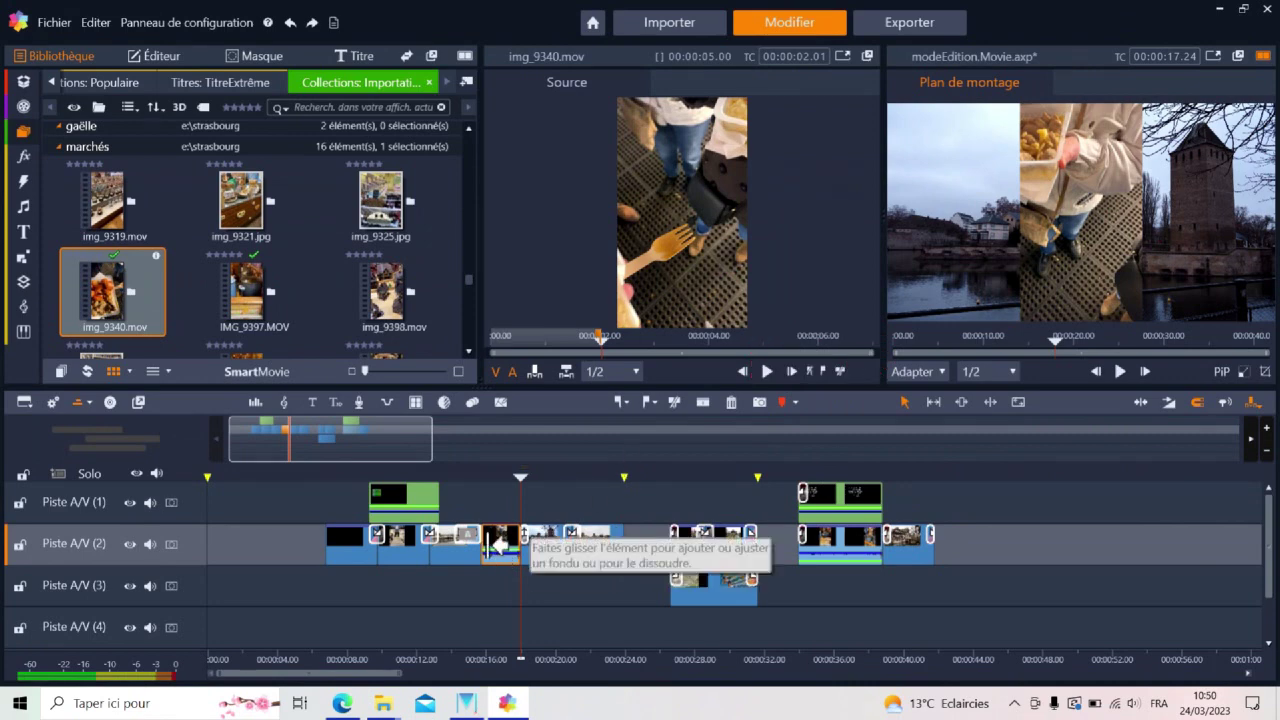
left_click(292, 25)
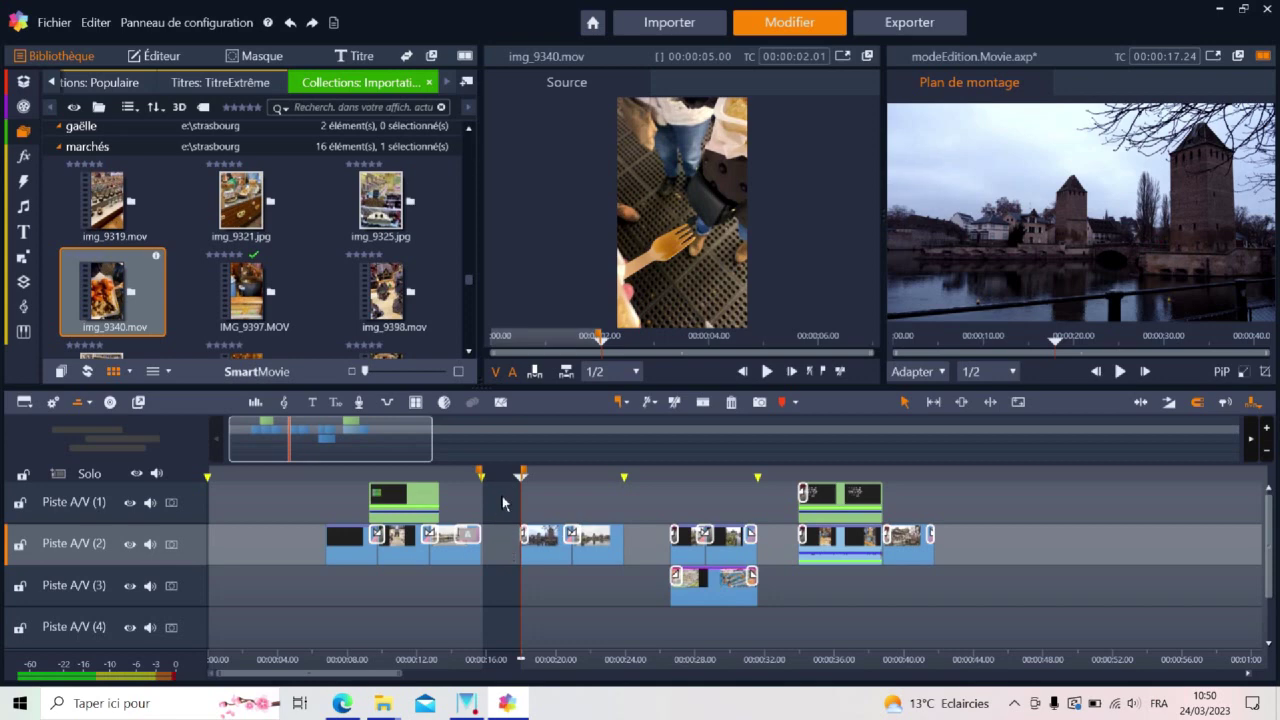
Fill the marked gap with img_9340.mov at a speed adapted to the gap, and delete the placed clip from Piste A/V (2)
left_click(567, 372)
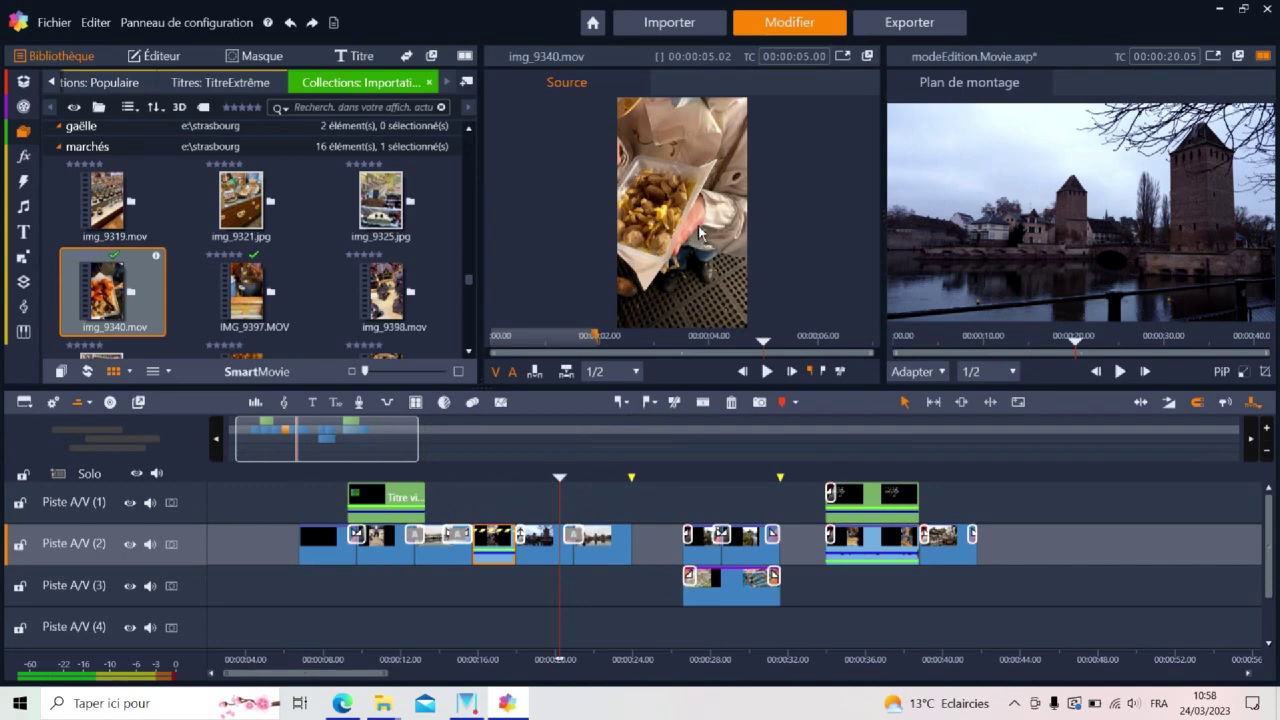
left_click(497, 553)
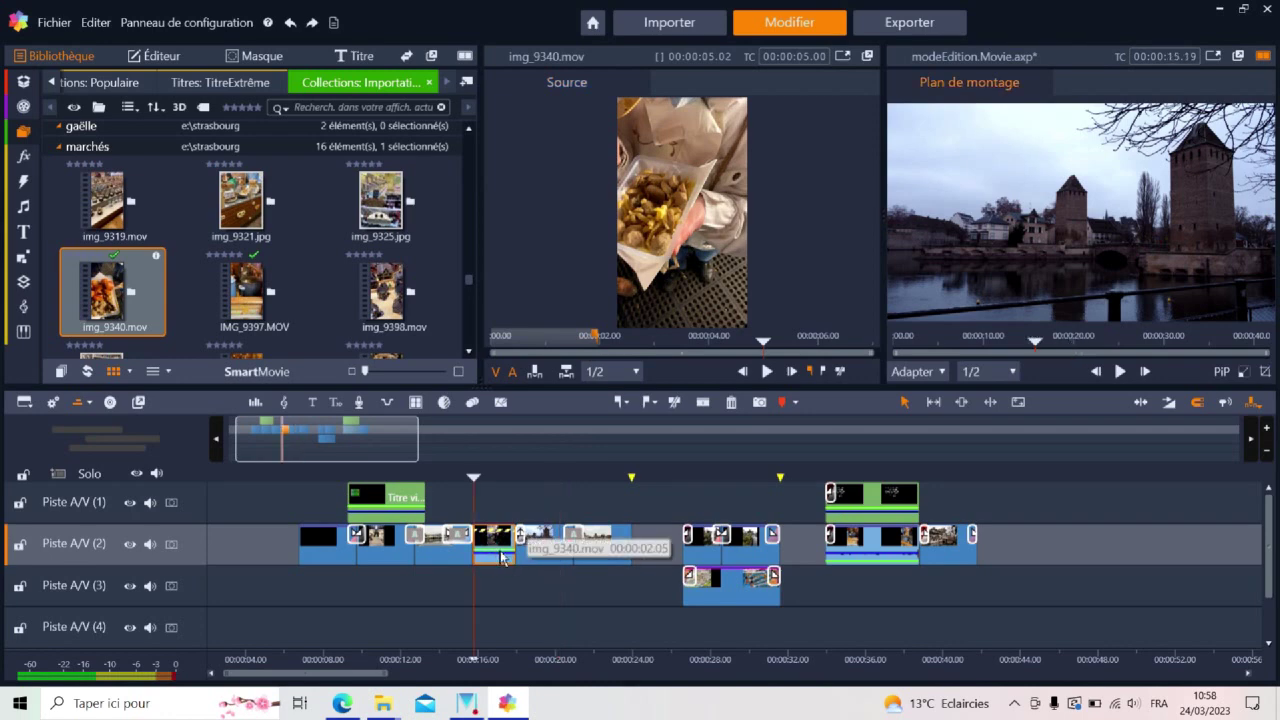
key("Delete")
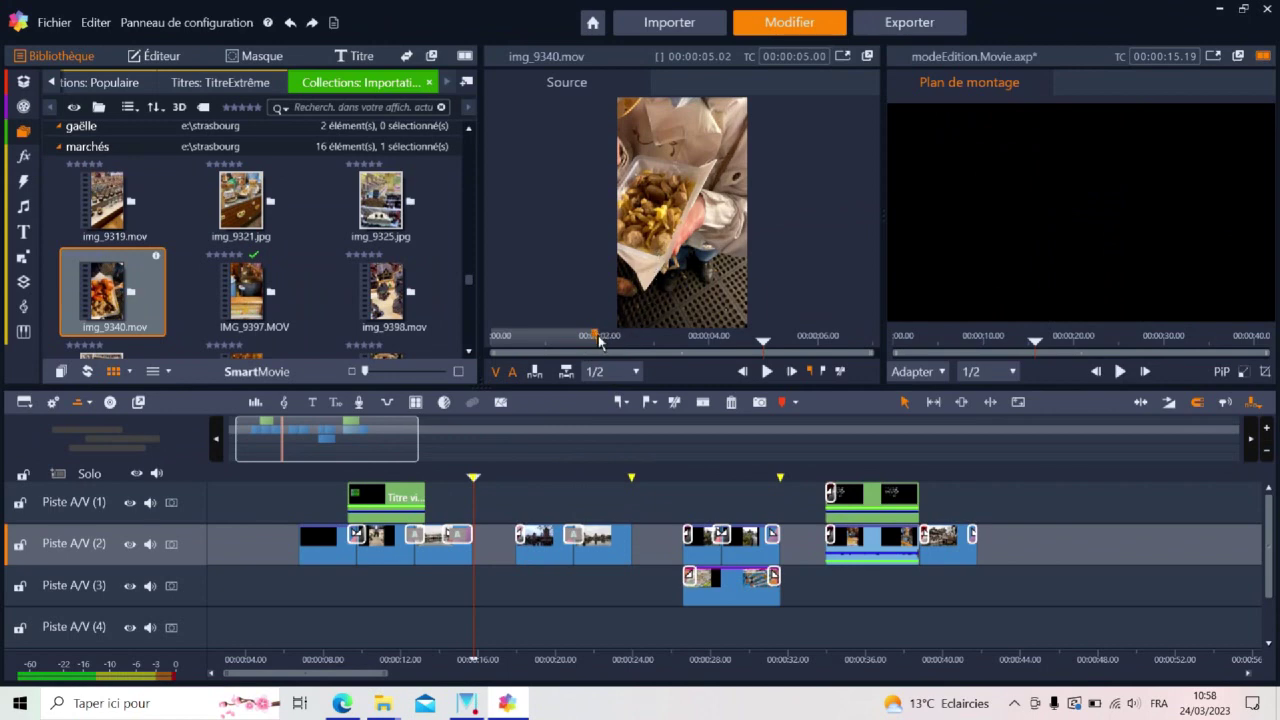
Clear the source clip's marks and set its out point at 00:00:06.01 and its in point at 00:00:02.00
left_click_drag(763, 342, 819, 340)
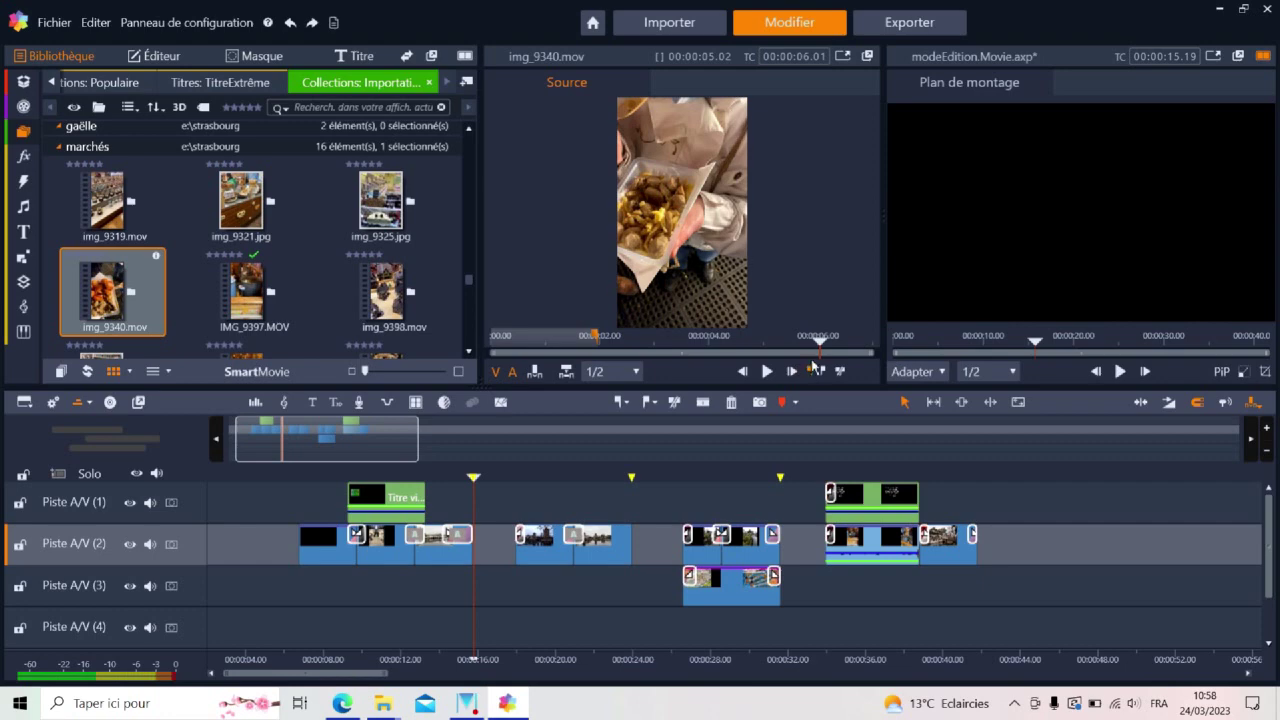
left_click(810, 371)
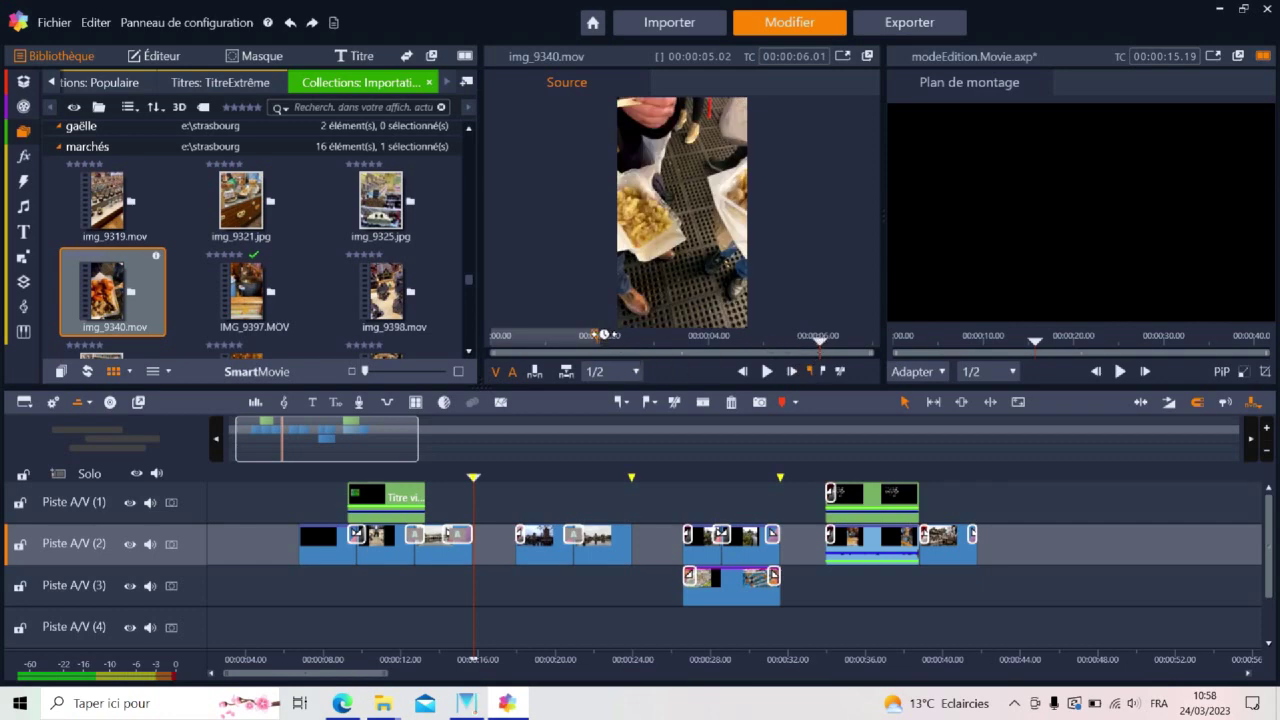
left_click(840, 372)
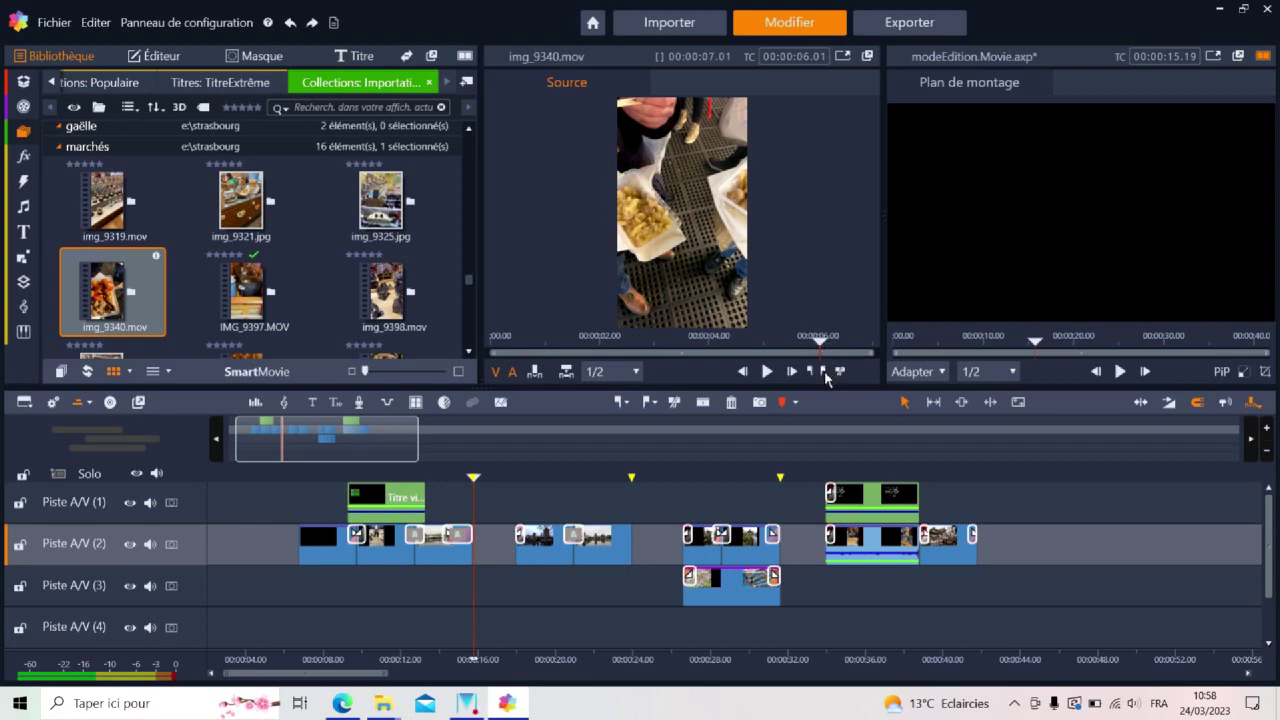
left_click(822, 370)
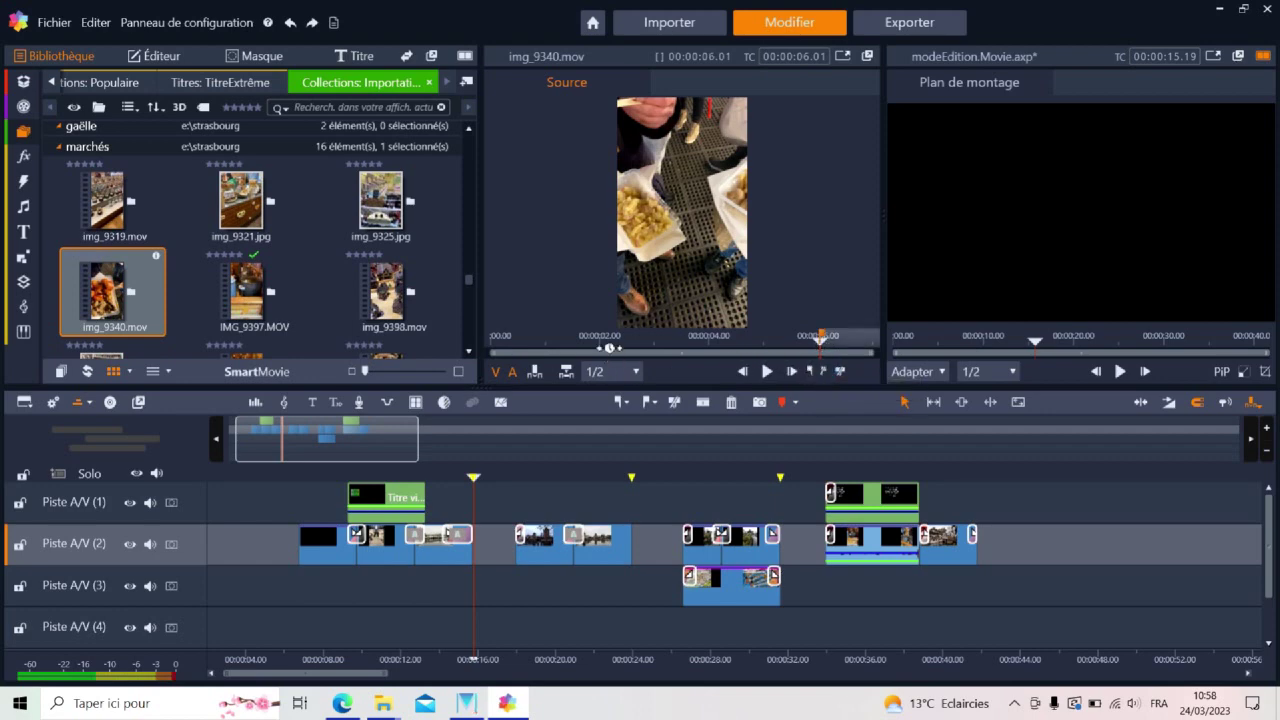
left_click(600, 342)
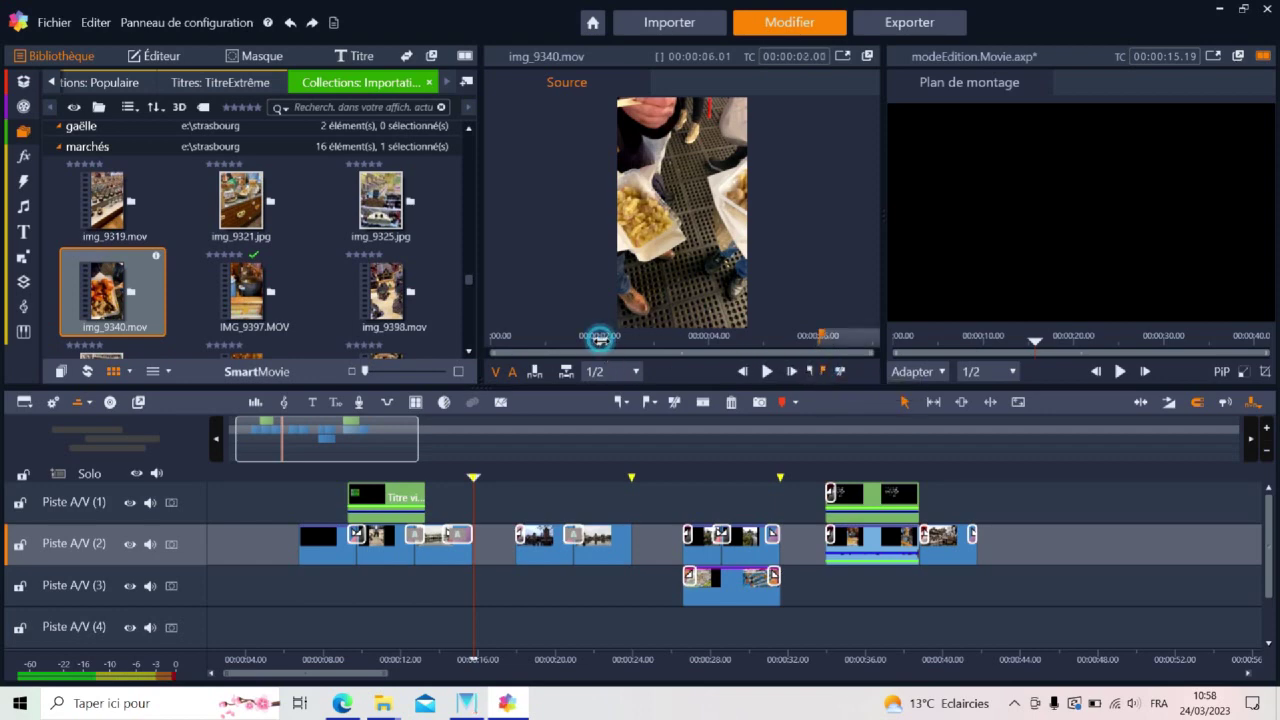
left_click(810, 370)
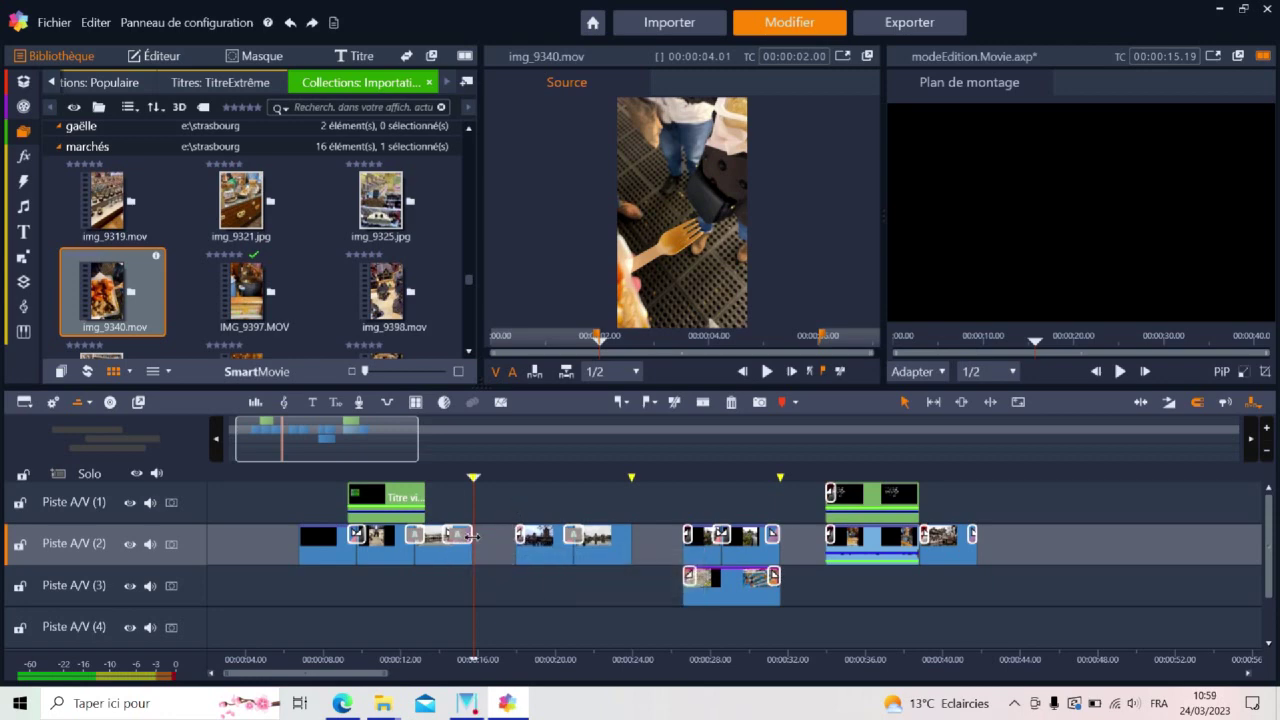
Mark a timeline in point at 00:00:15.19 and insert the source clip at maintained speed with the option Découper le clip source
left_click(618, 401)
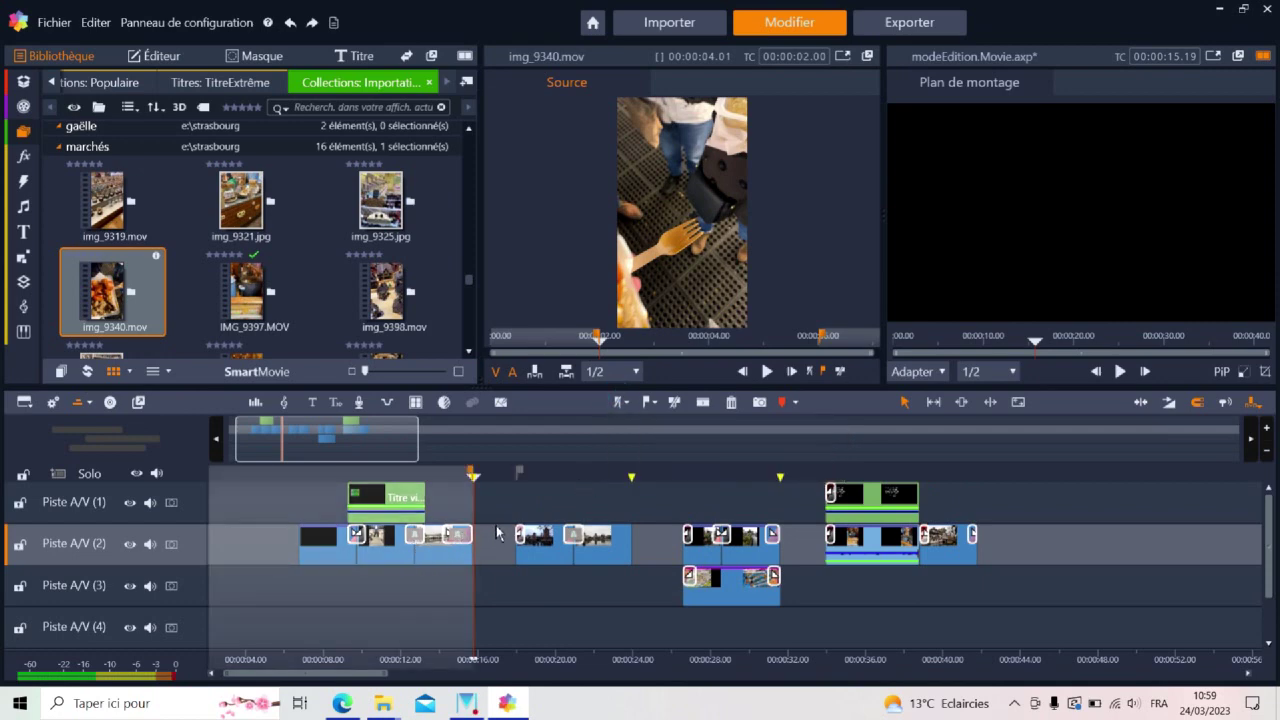
left_click(536, 373)
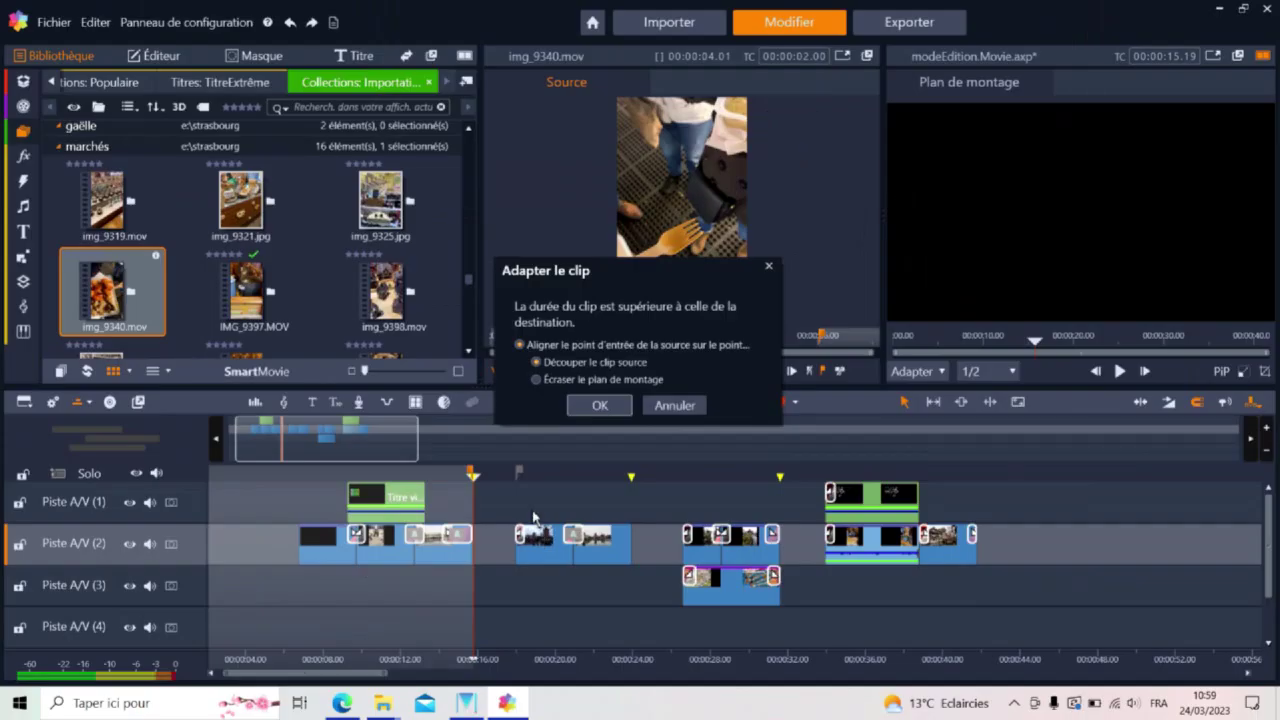
left_click(600, 406)
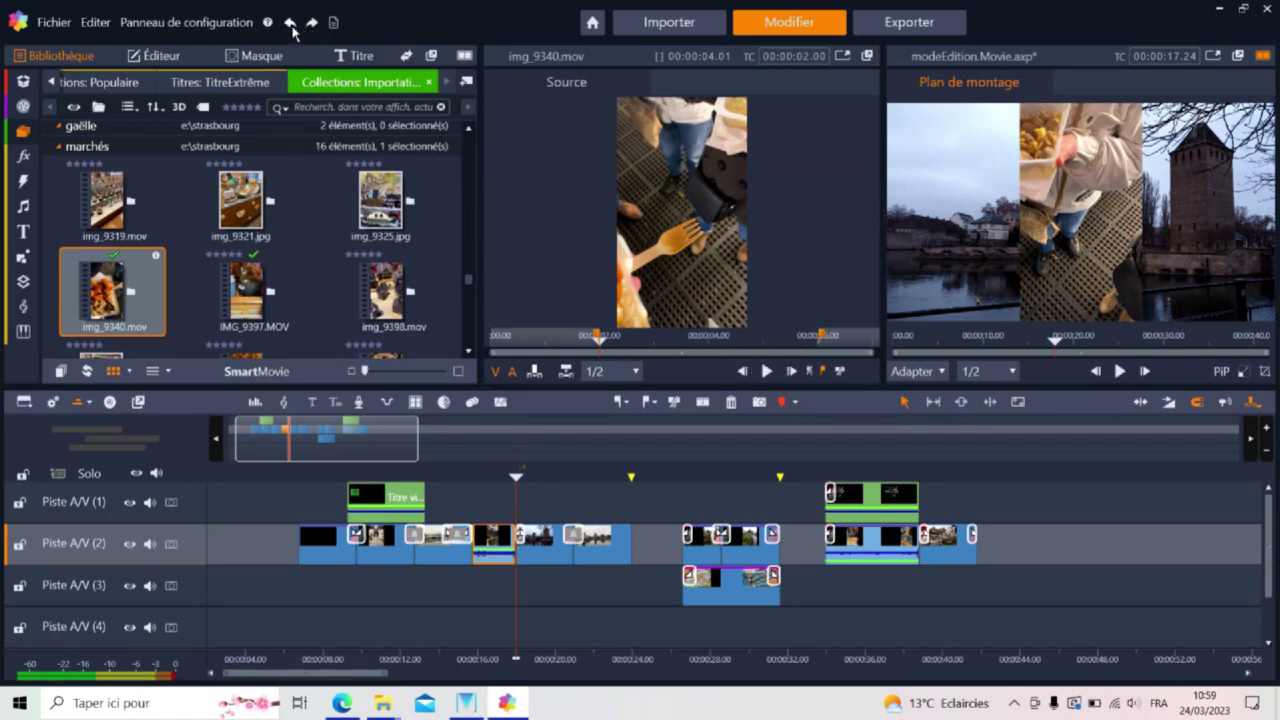
Undo the trimmed insertion and insert the source clip at maintained speed with the option Écraser le plan de montage
left_click(289, 22)
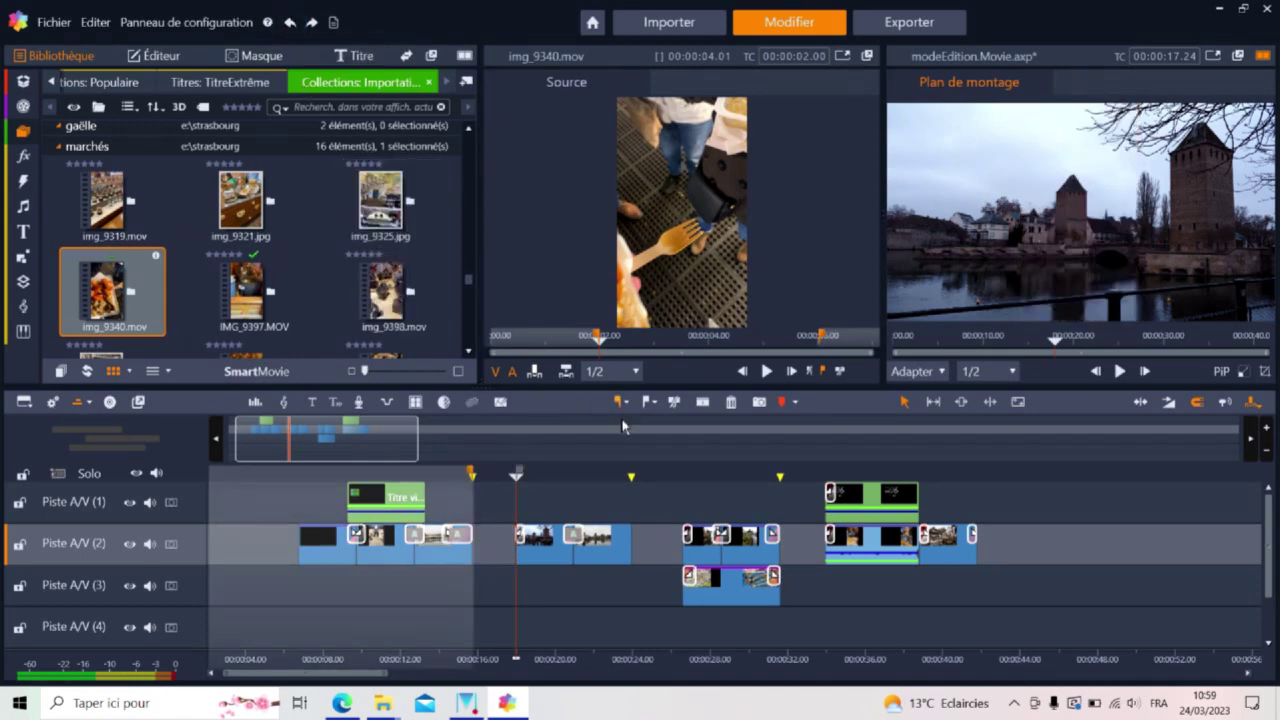
left_click(536, 373)
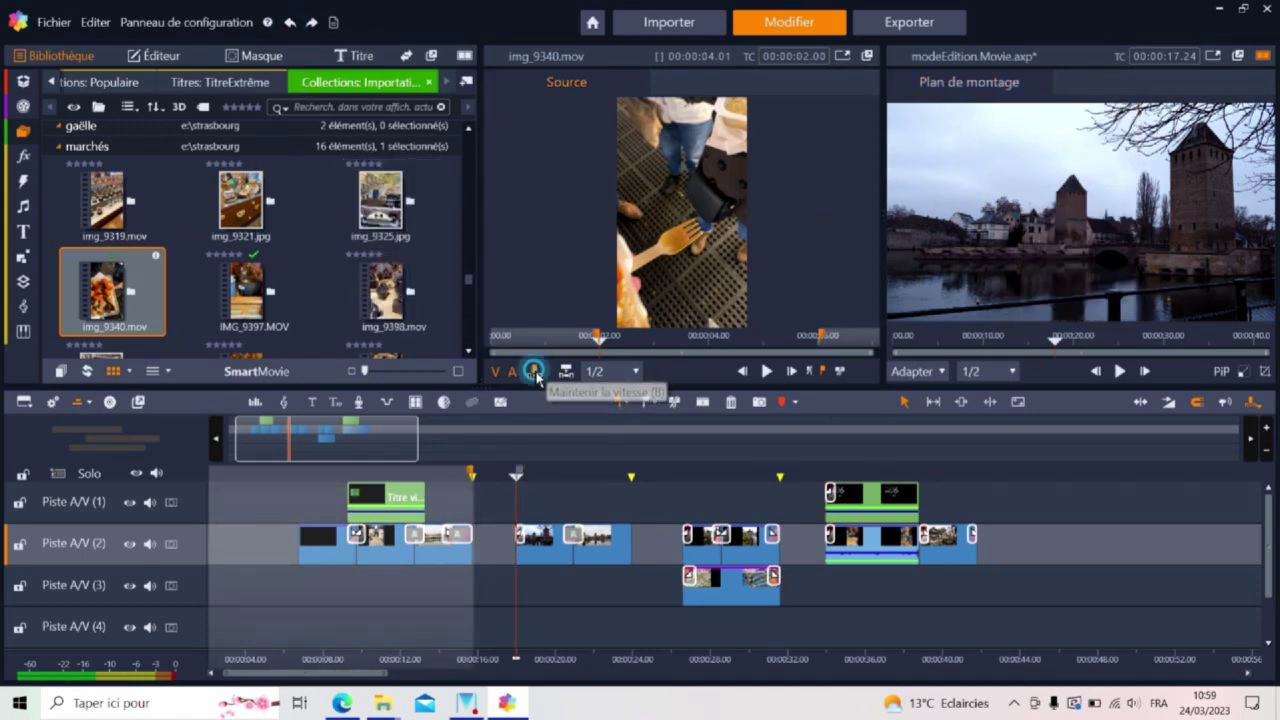
left_click(537, 381)
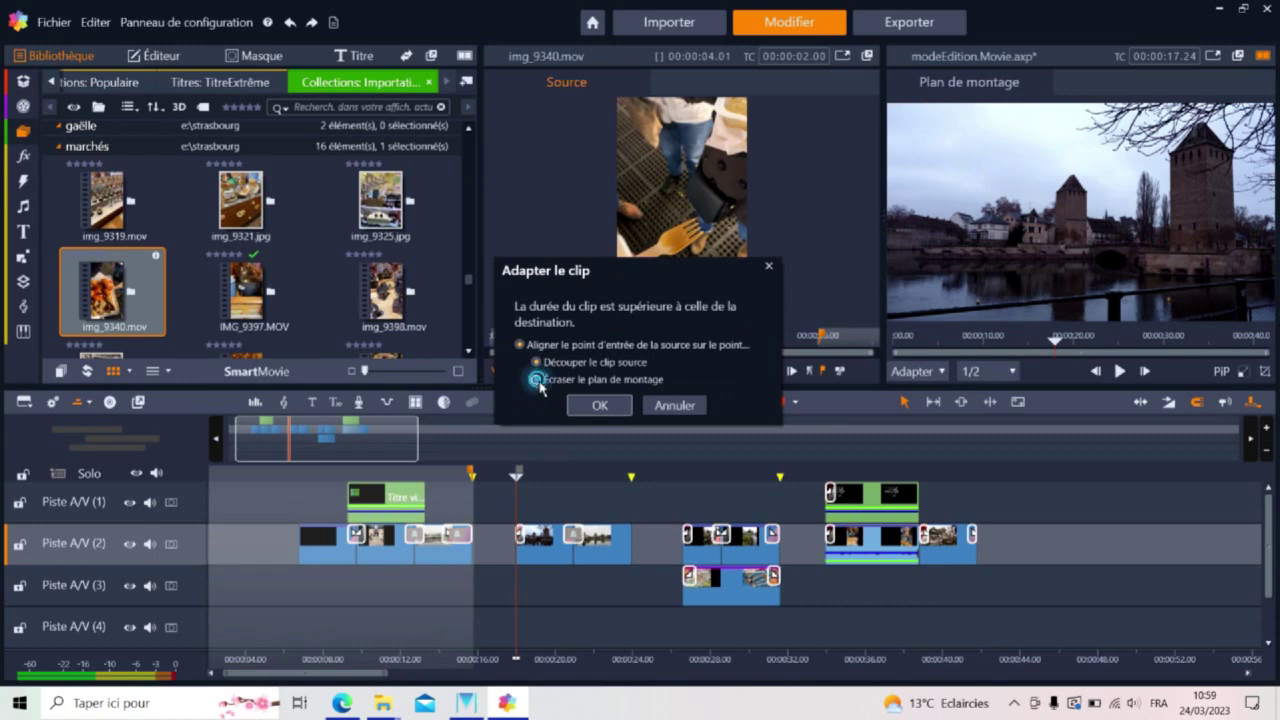
left_click(599, 405)
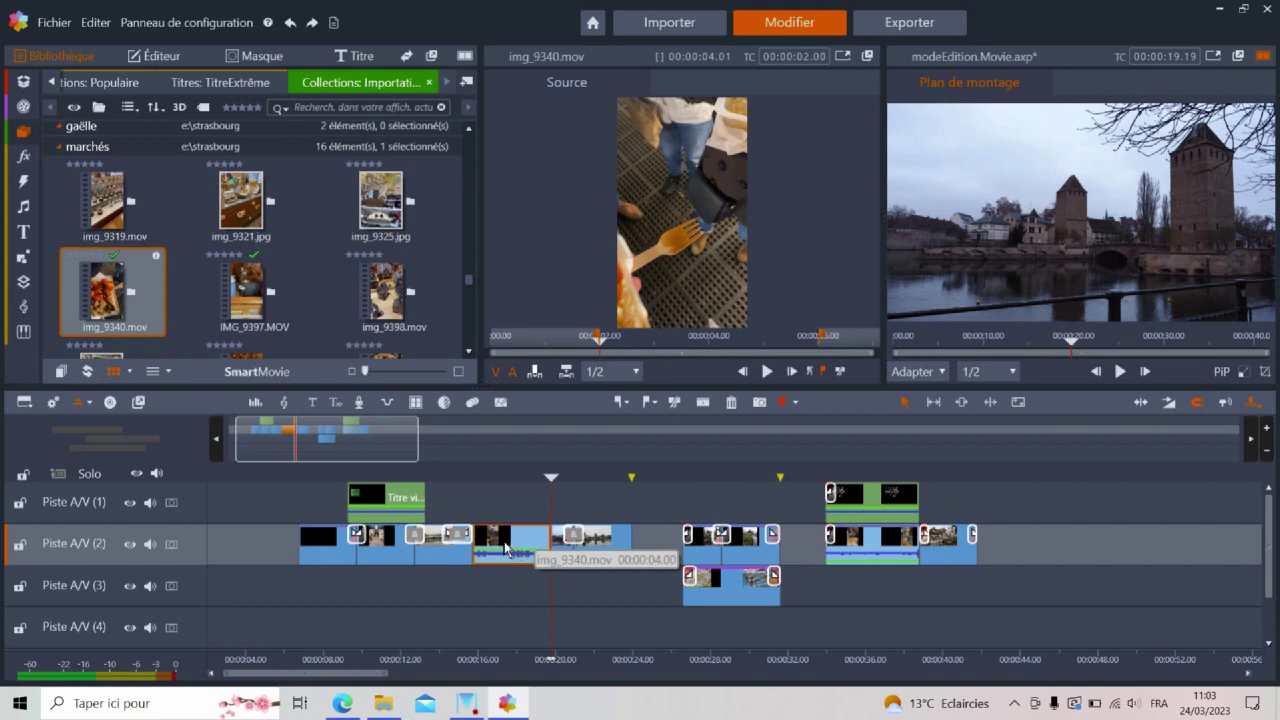
Undo the overwriting insertion and mark a timeline out point at 00:00:17.24, at the end of the gap
left_click(290, 23)
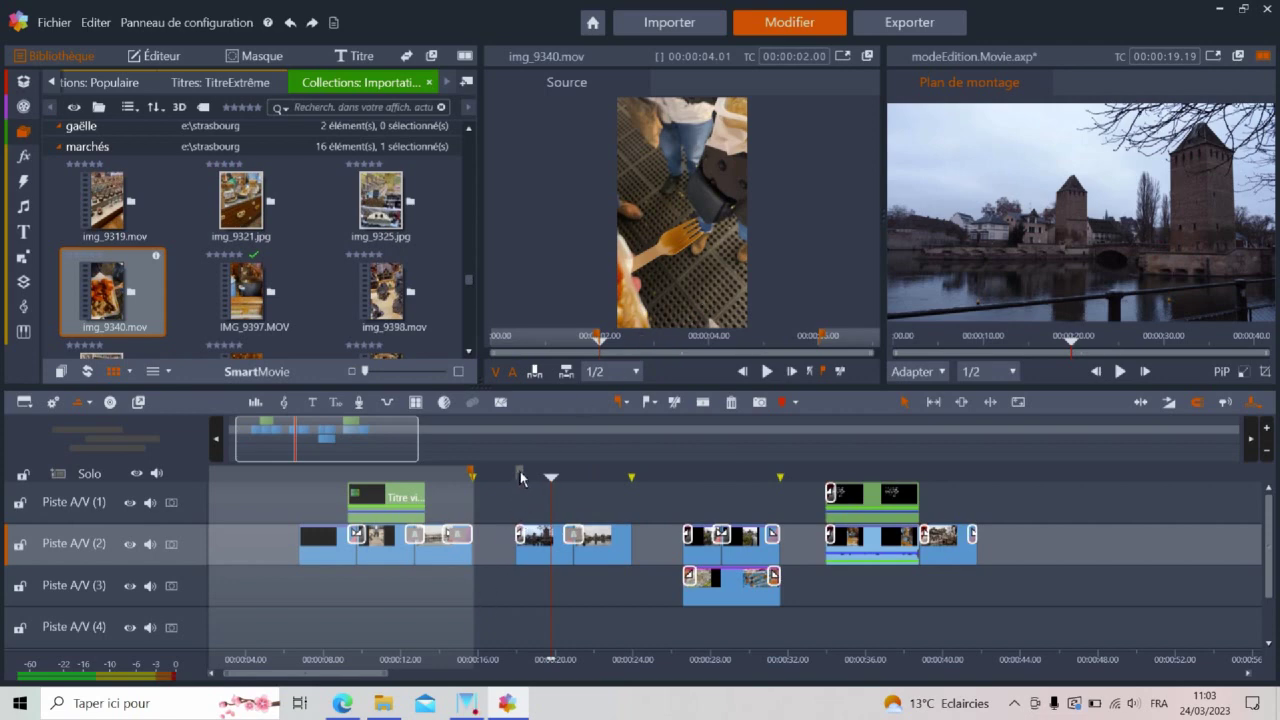
left_click_drag(553, 477, 516, 474)
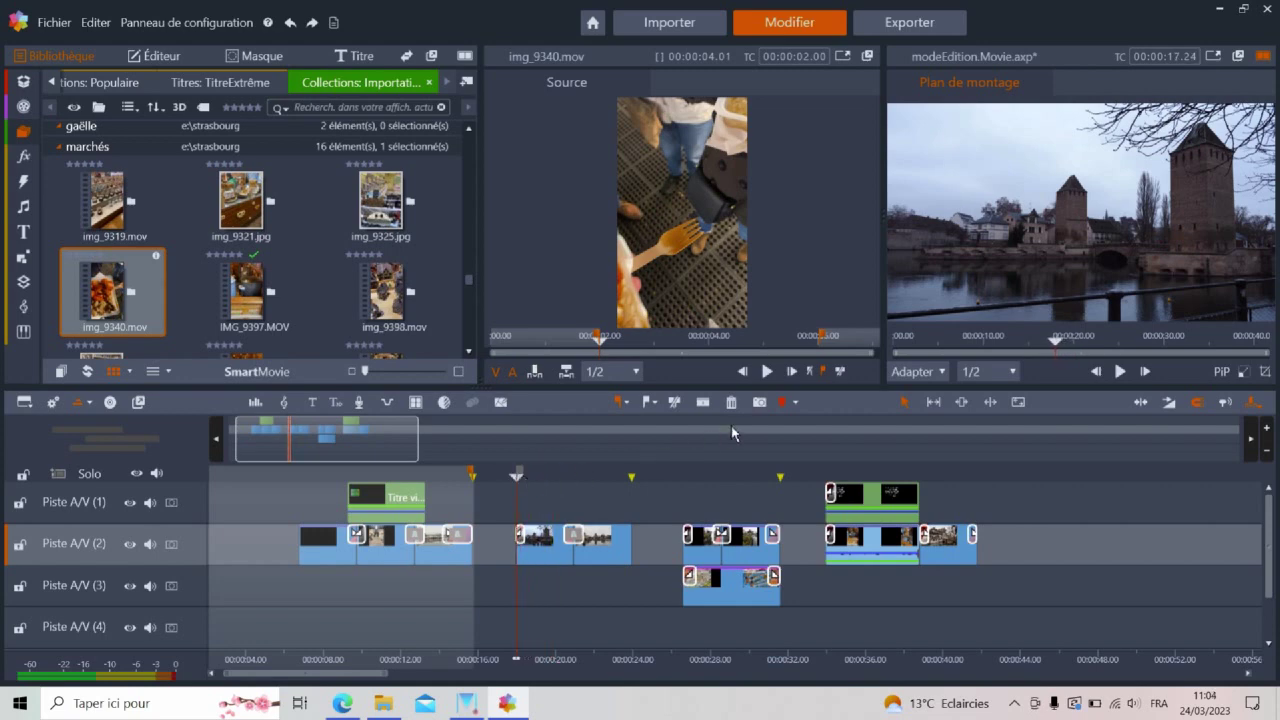
left_click(650, 403)
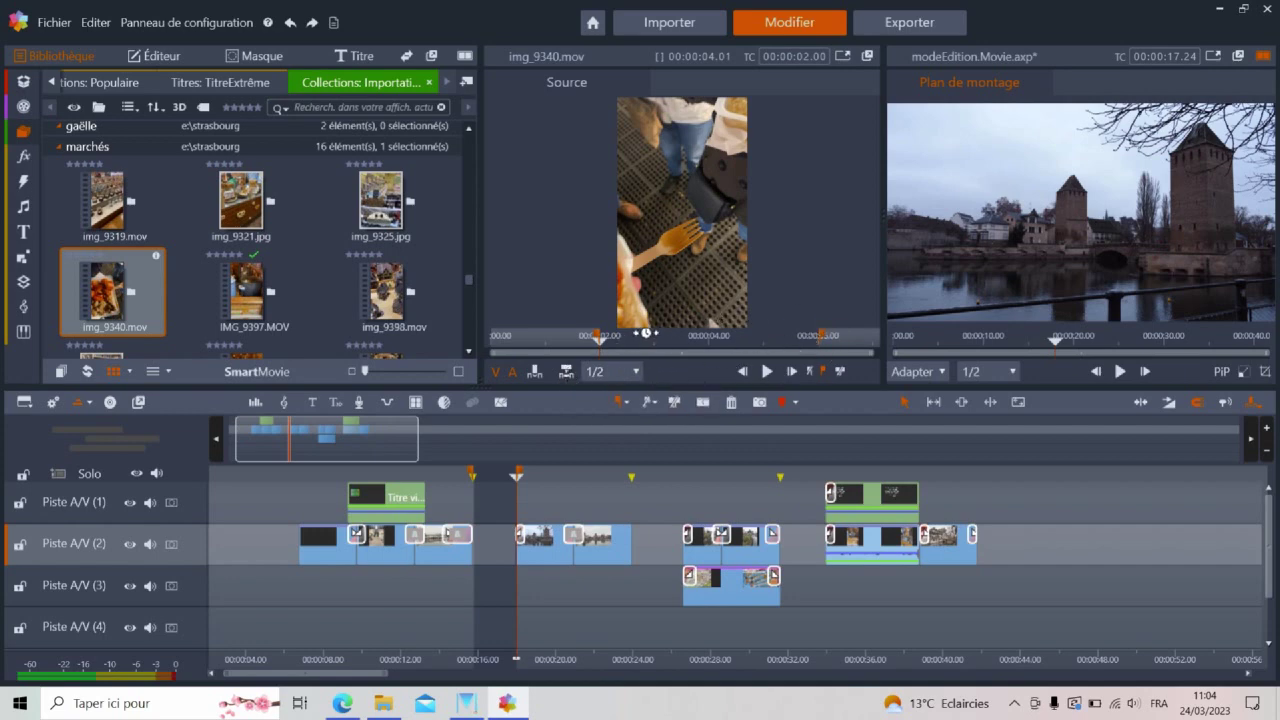
Cancel a maintained-speed insertion of img_9340.mov and fill the marked gap with the clip at a speed adapted to the gap
left_click(537, 375)
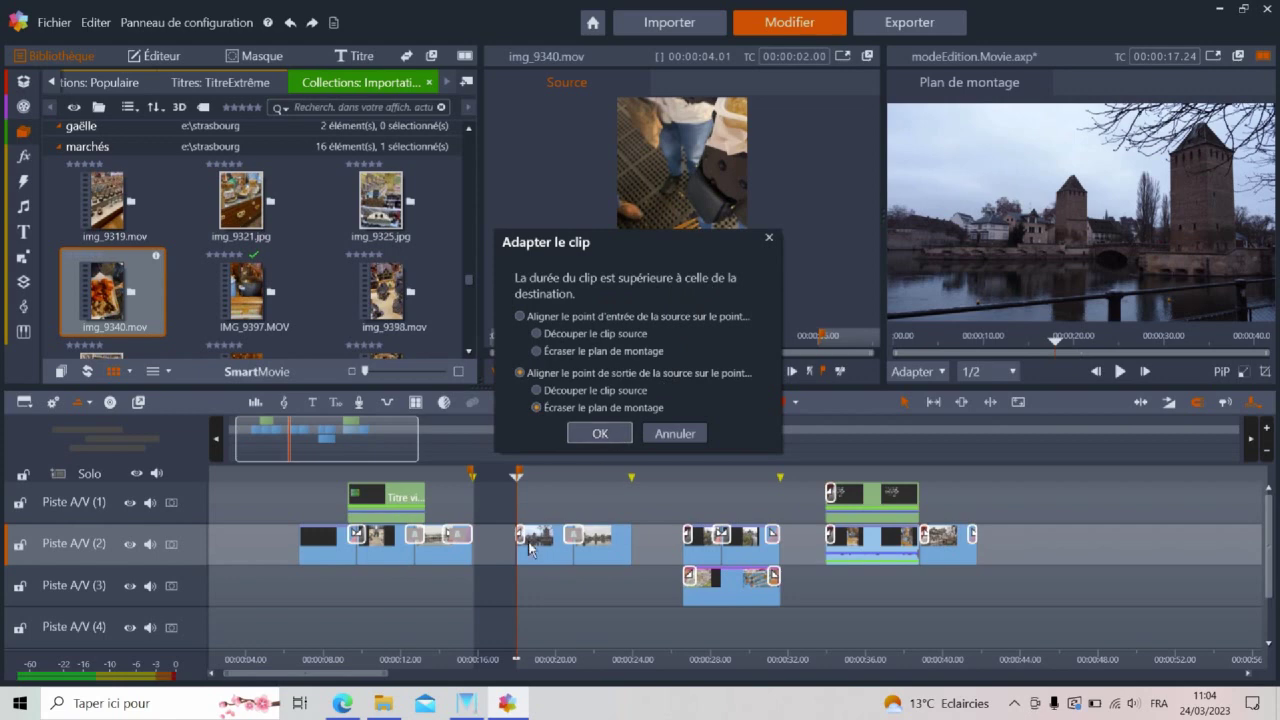
left_click(675, 434)
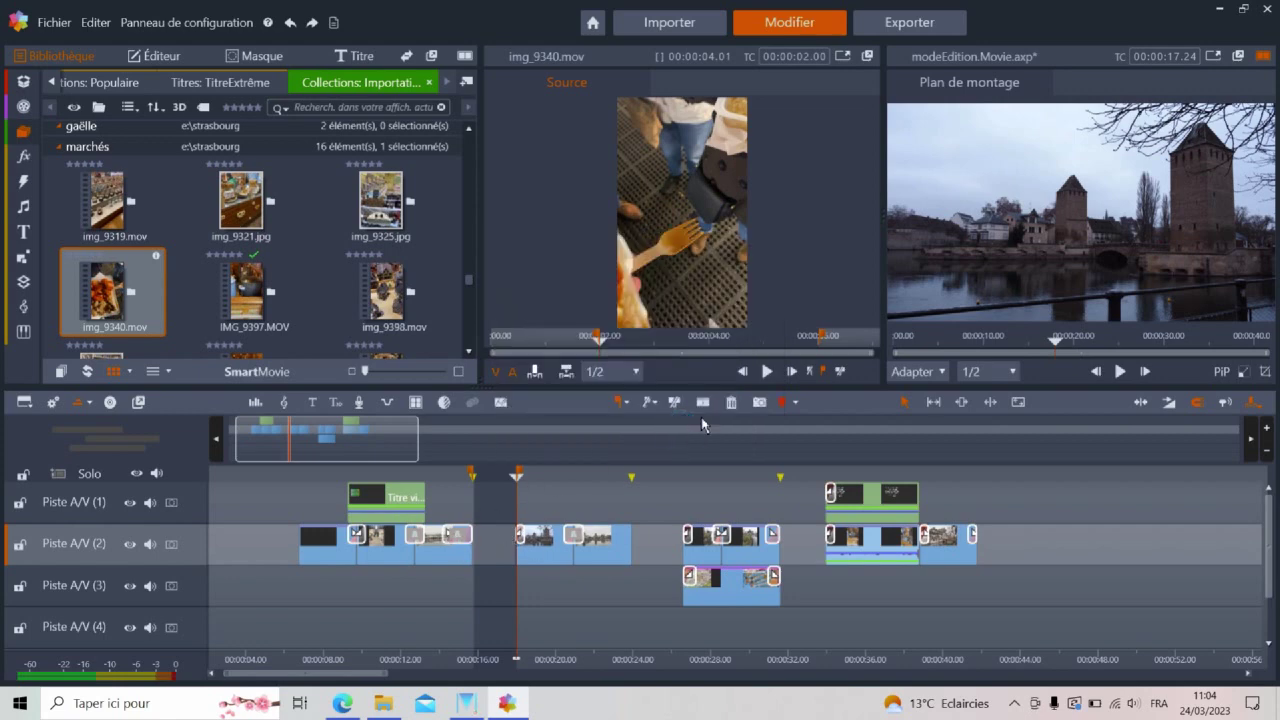
left_click(566, 373)
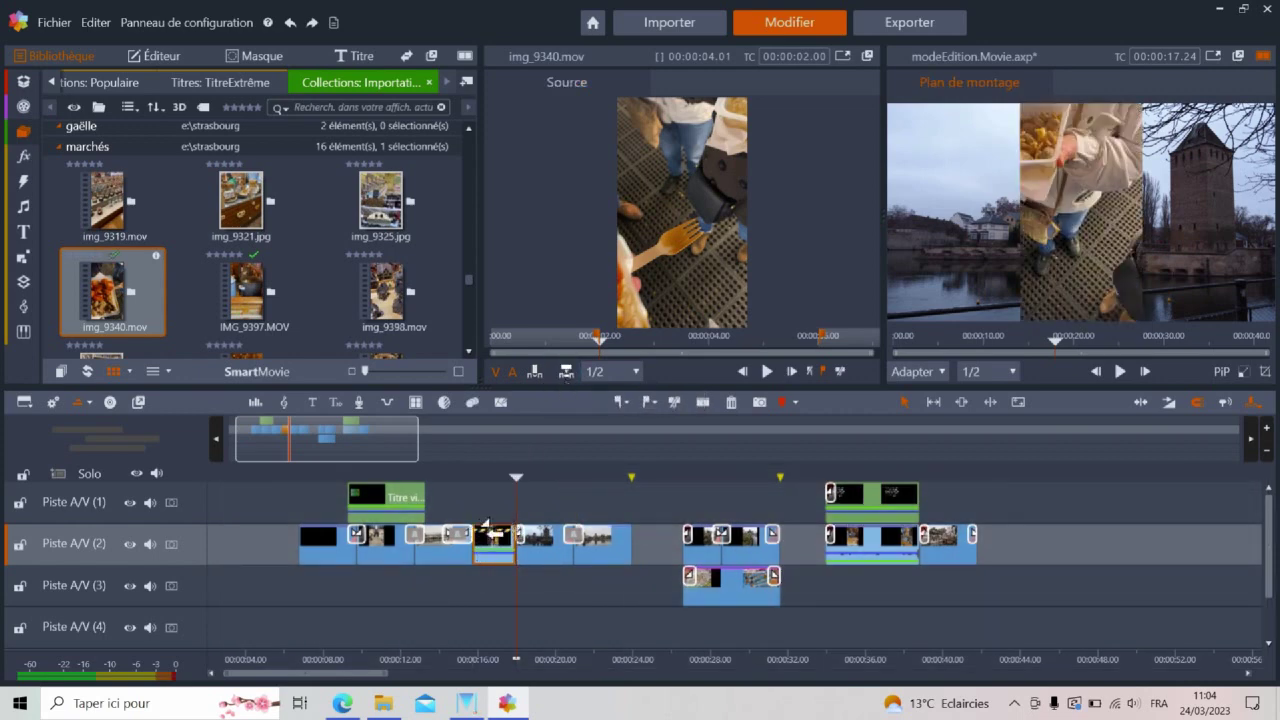
Play the movie from the start of the placed img_9340.mov clip at 00:00:15.18 to review its speed
left_click(474, 478)
left_click(1120, 372)
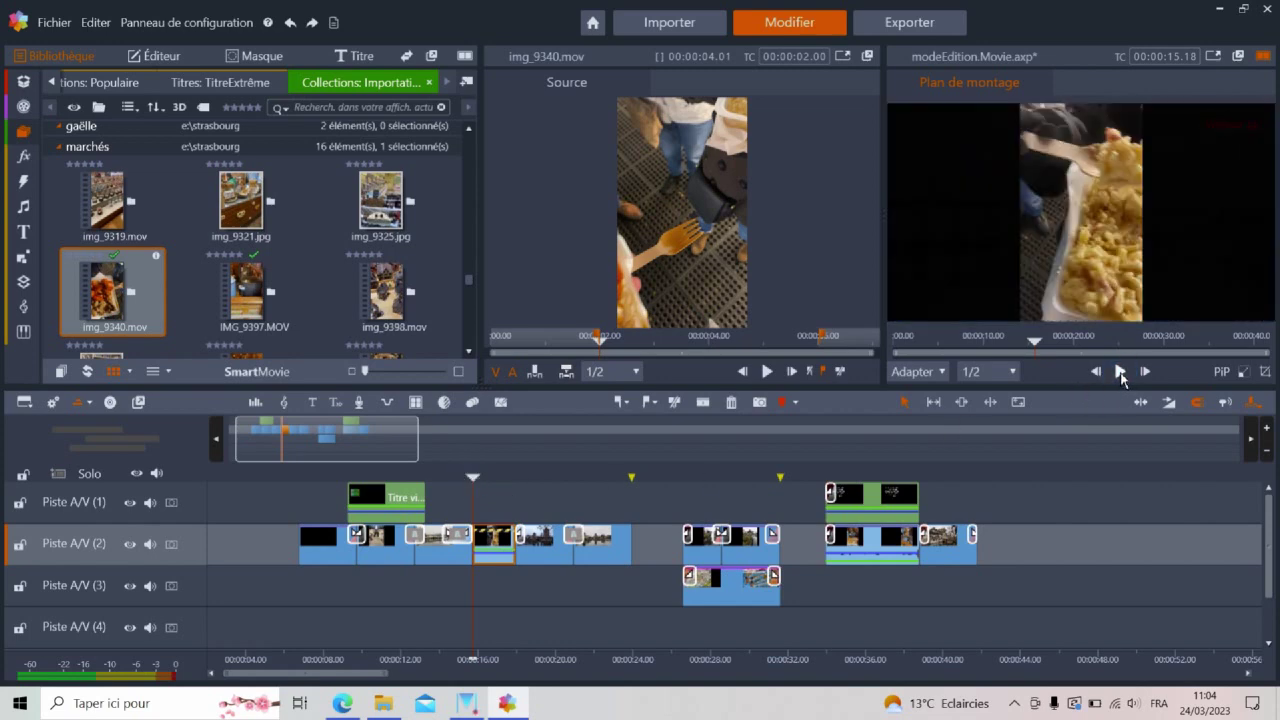
left_click(1120, 372)
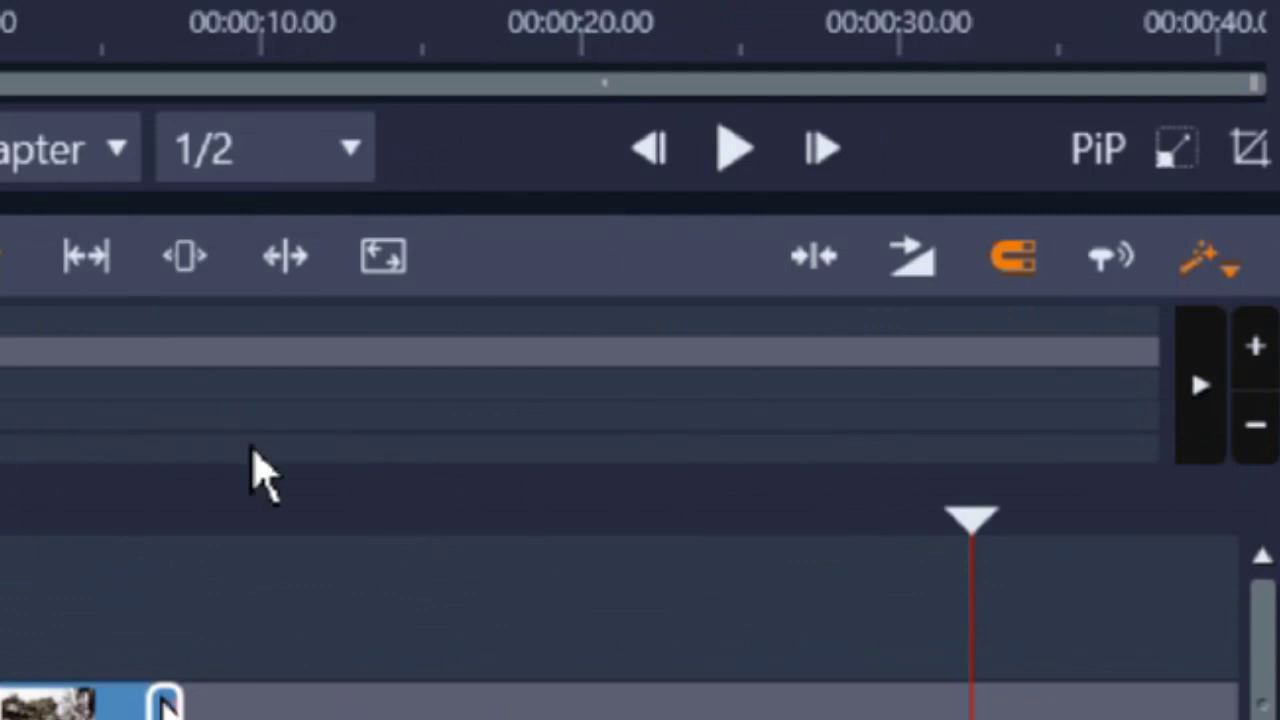
Switch to the Substituer editing mode and replace the clip at 00:00:27.03 on Piste A/V (2) with img_9325.jpg from the library
left_click(1232, 268)
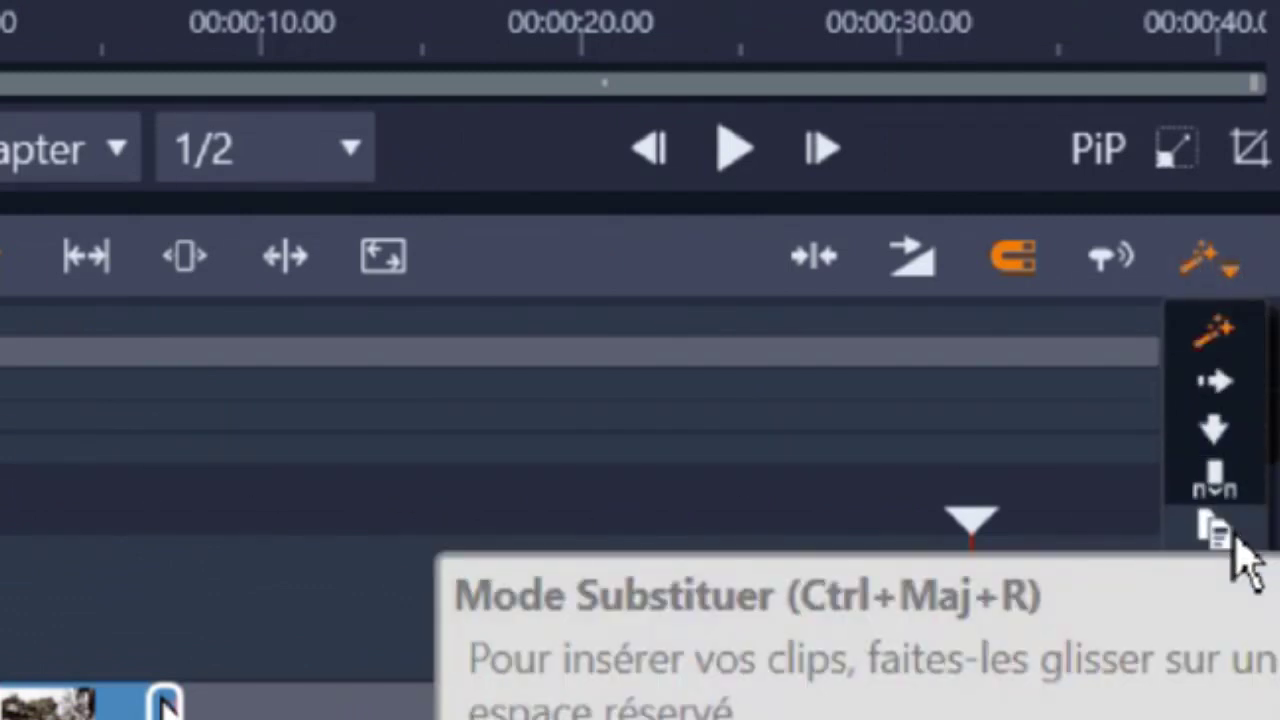
left_click(1218, 530)
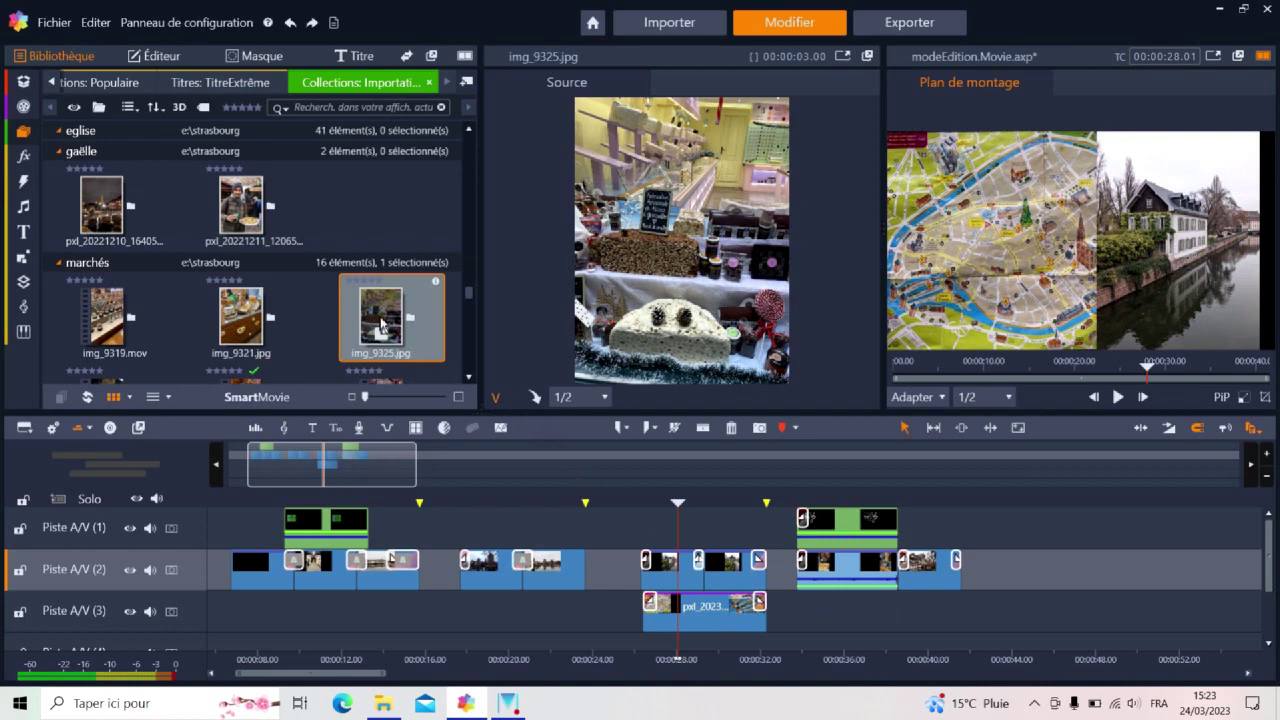
left_click_drag(381, 322, 660, 575)
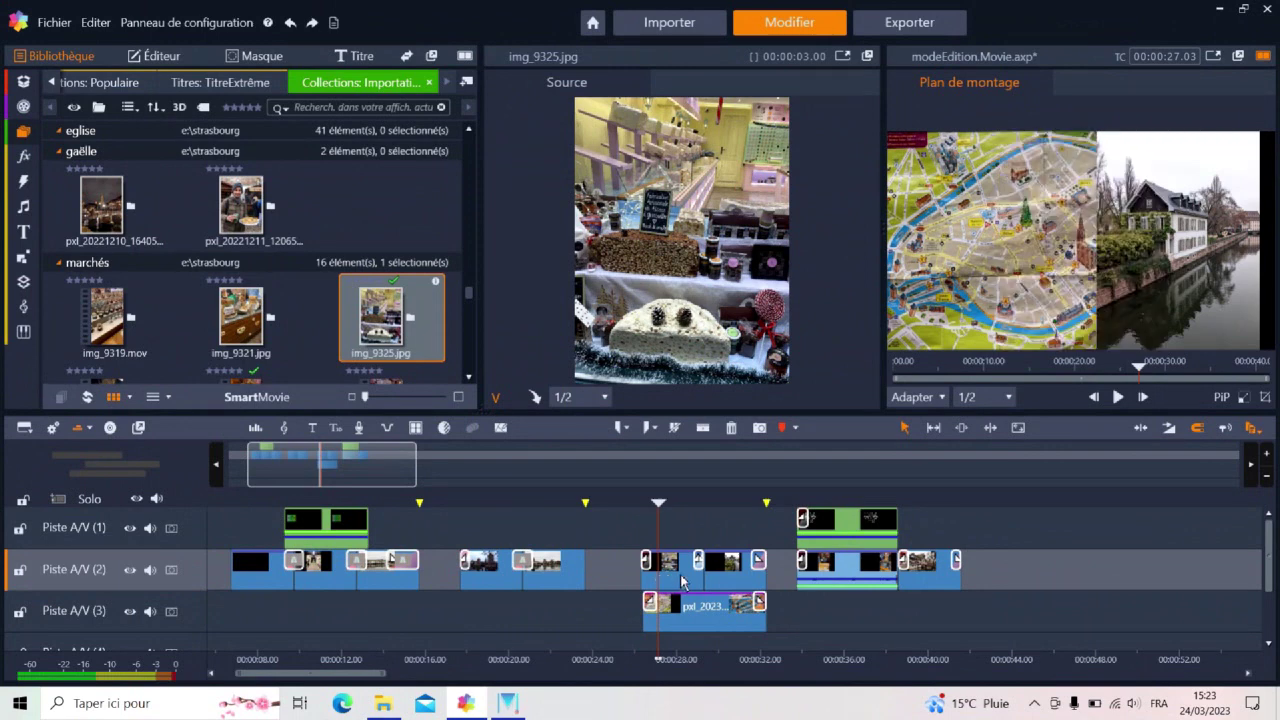
left_click(681, 503)
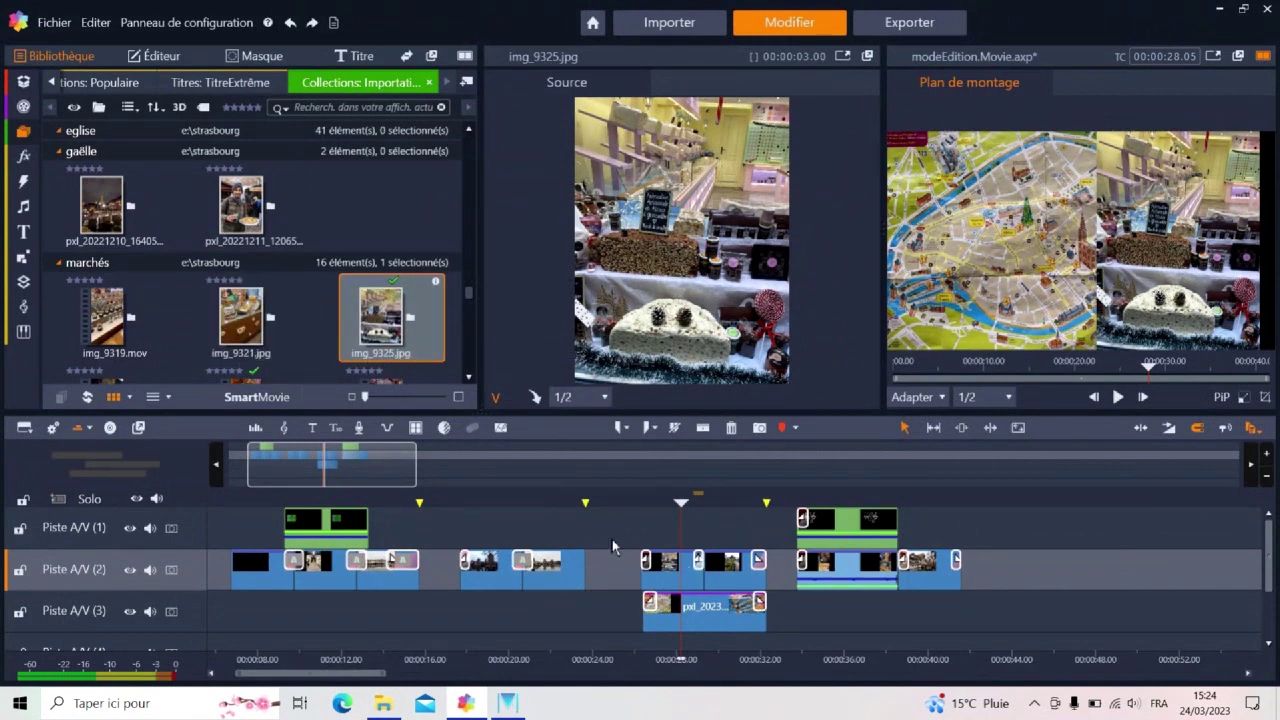
Substitute img_9319.mov from the library for the img_9325.jpg clip on Piste A/V (2)
left_click_drag(110, 305, 662, 578)
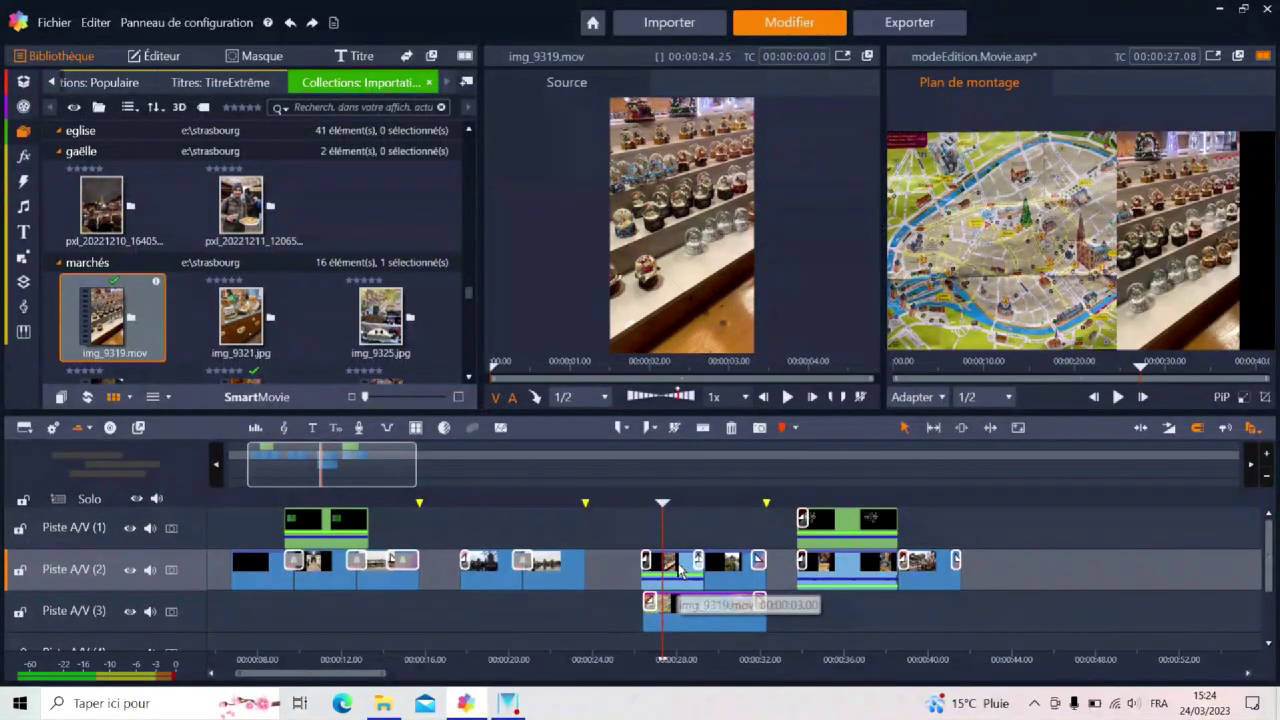